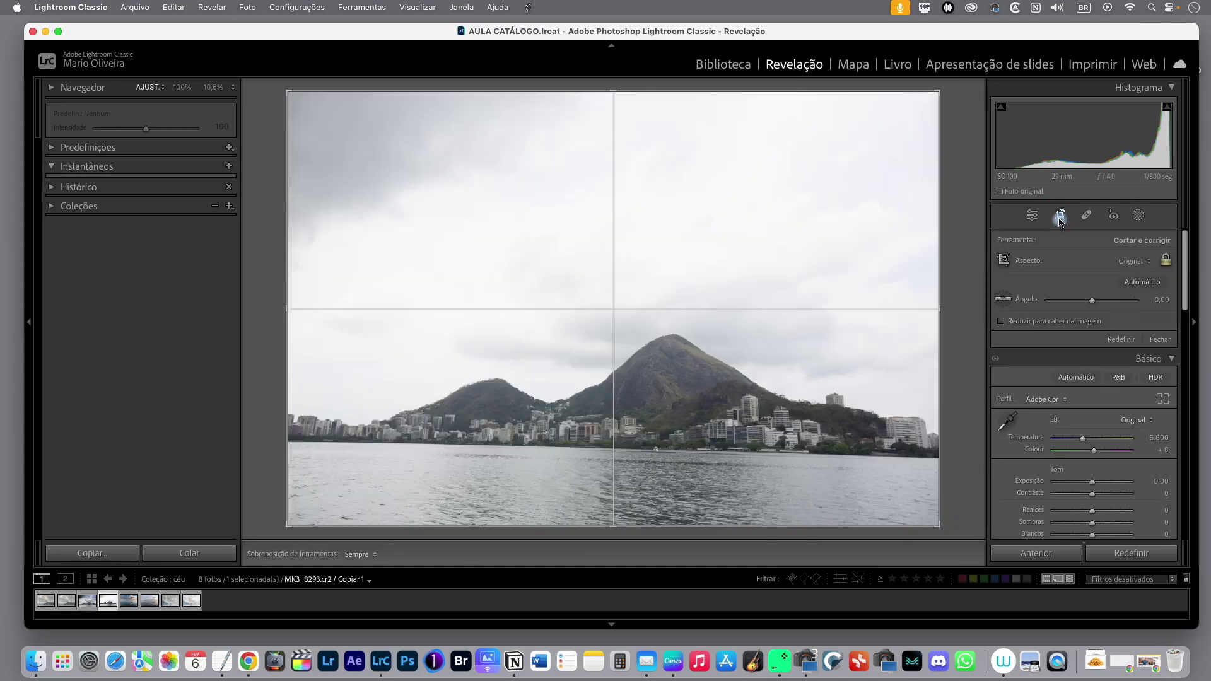
Step: Straighten the horizon by rotating the crop to about -1.64 degrees and apply the crop
mouse_move(959, 99)
mouse_down()
mouse_move(958, 88)
mouse_move(960, 111)
mouse_up()
mouse_move(706, 216)
mouse_down()
mouse_move(700, 233)
mouse_move(717, 230)
mouse_move(700, 227)
mouse_up()
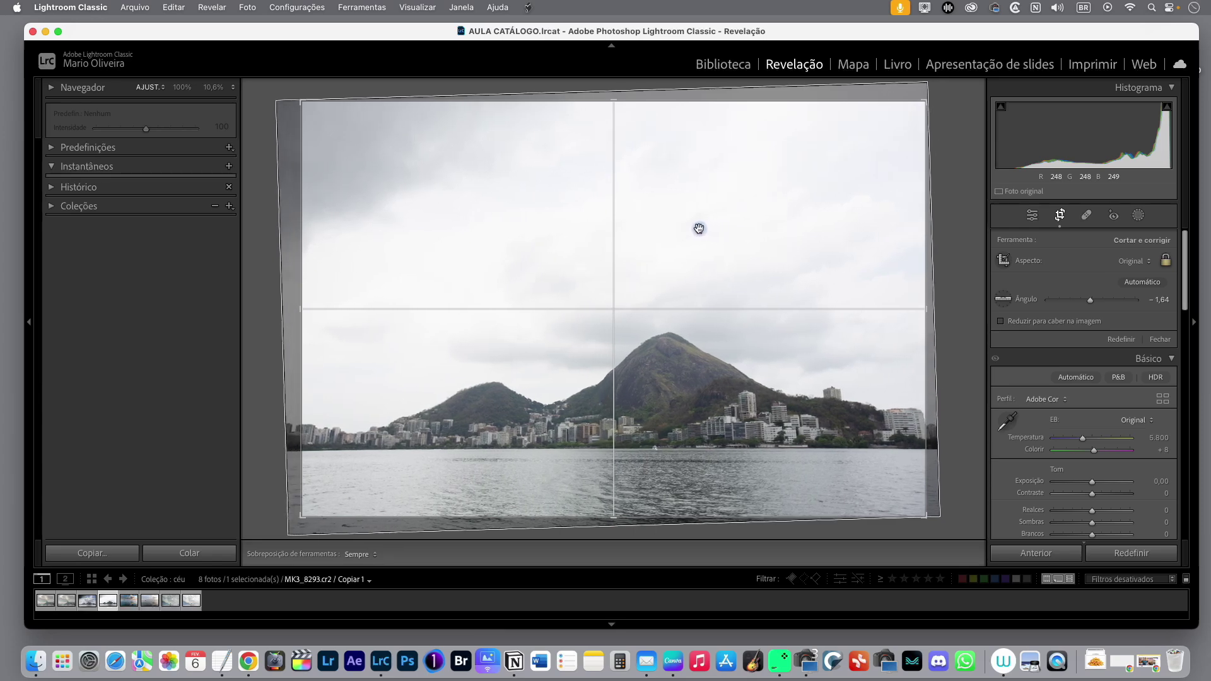
click(1162, 340)
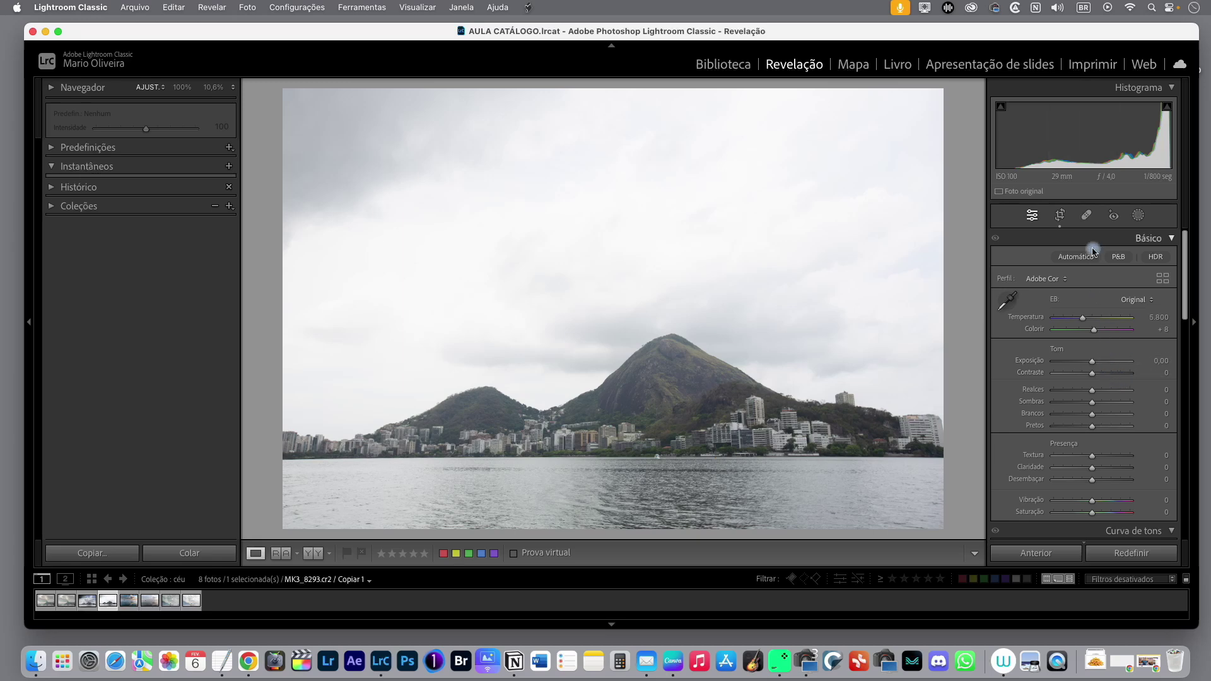
drag(1091, 361, 1082, 366)
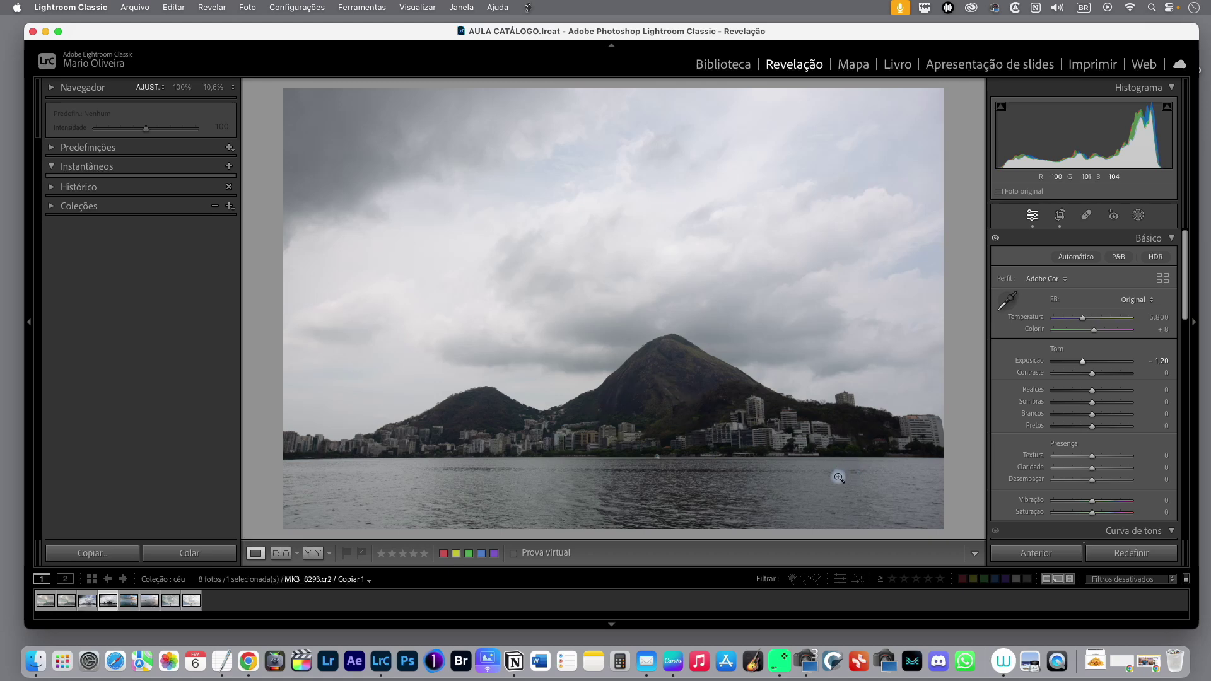
drag(1082, 360, 1080, 364)
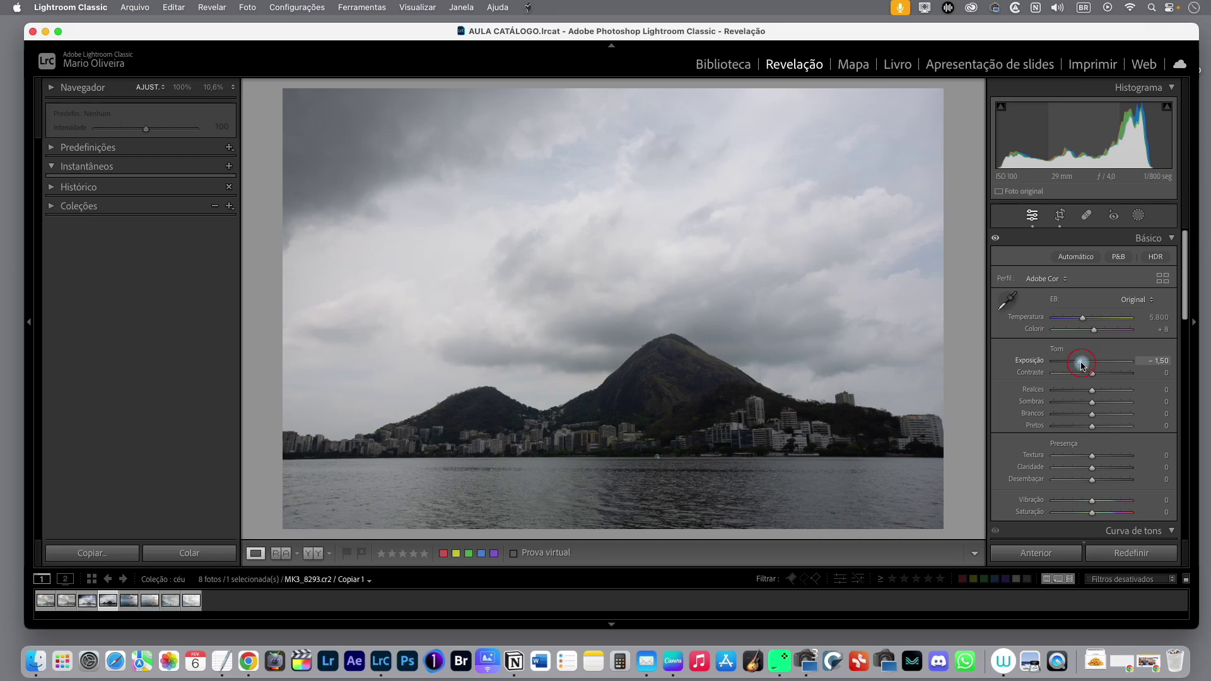
double_click(1081, 364)
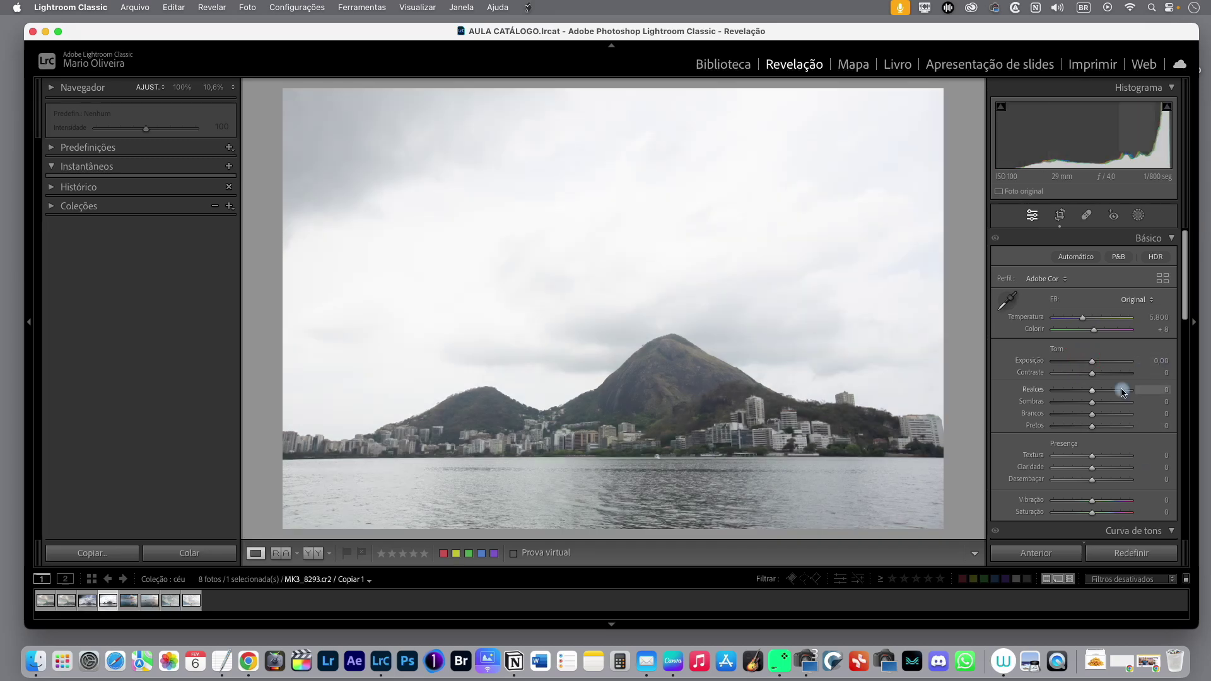
drag(1092, 392, 1071, 414)
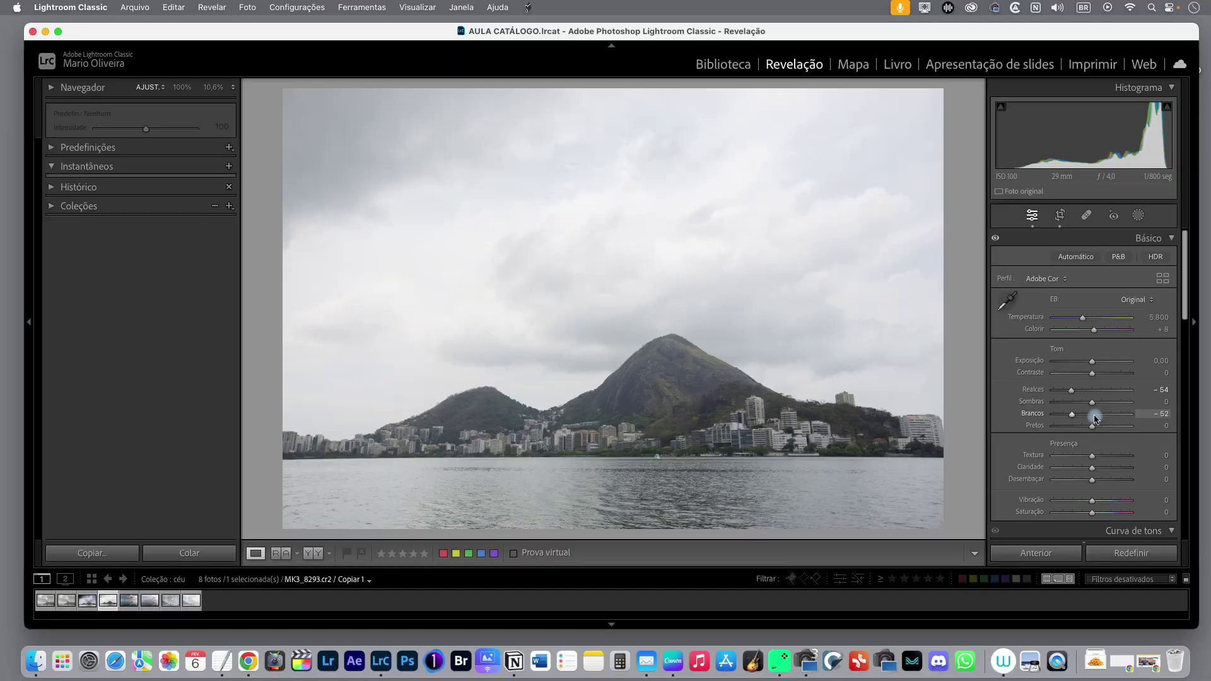
Step: Apply the automatic basic adjustments and refine them with Shadows +85, Clarity +19 and Temperature 6,075
click(1088, 257)
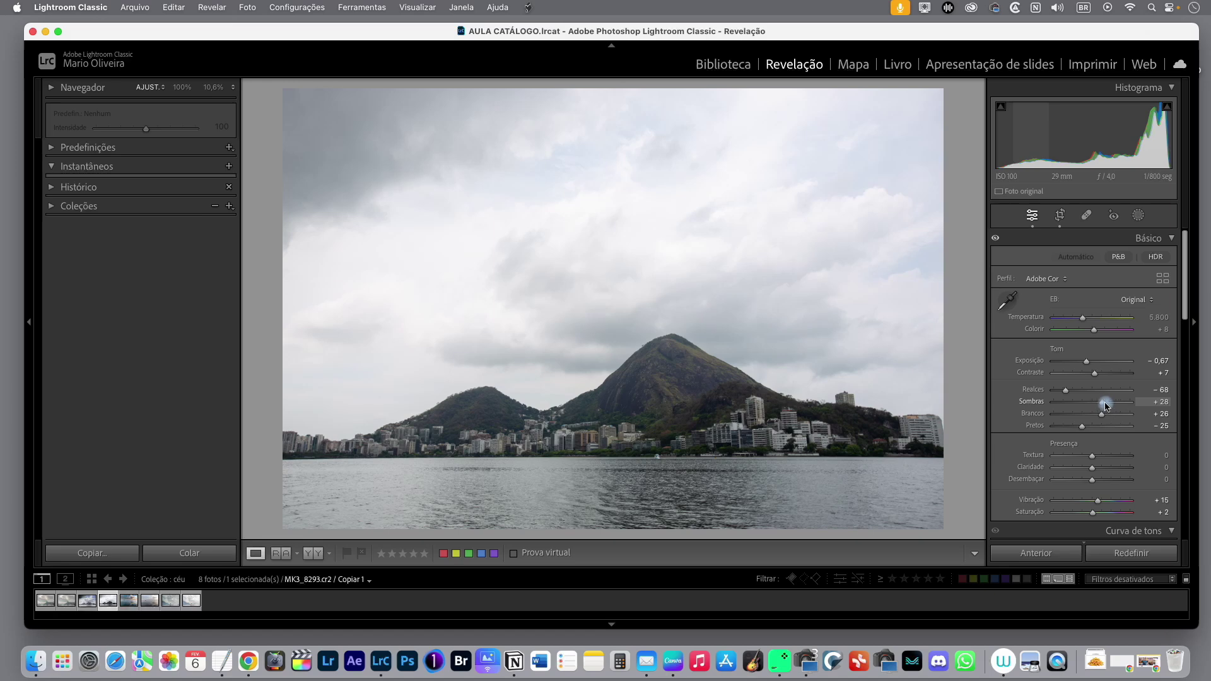
drag(1104, 407, 1127, 410)
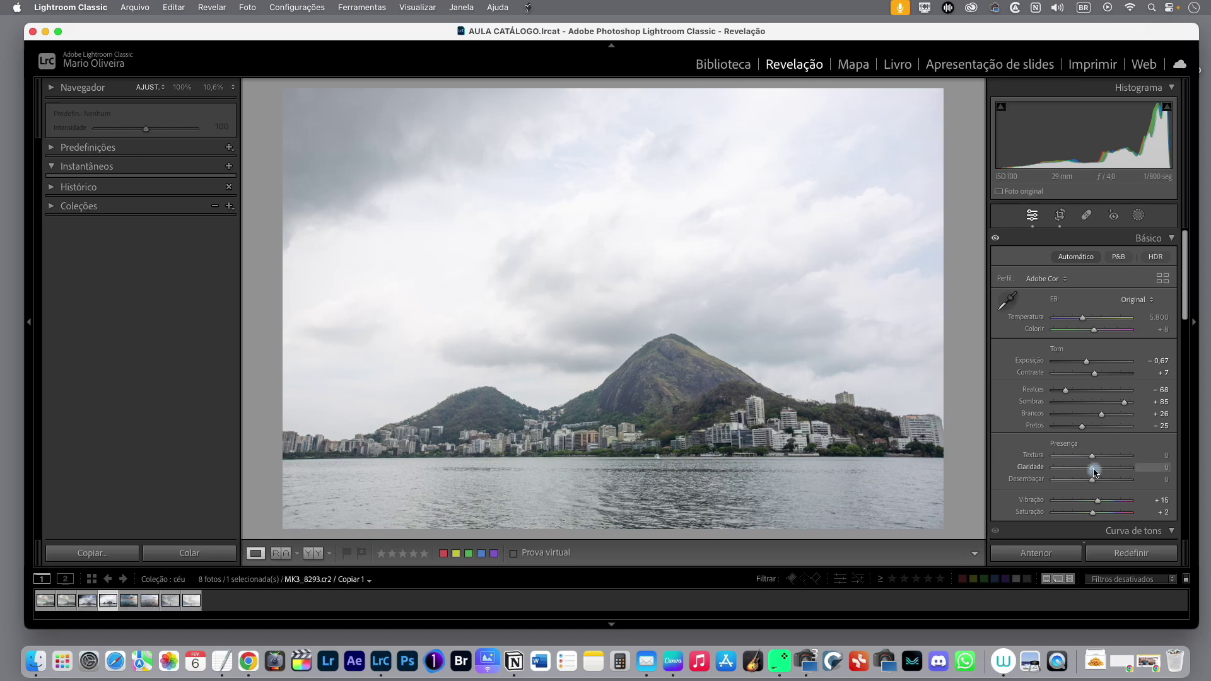
drag(1093, 471, 1100, 473)
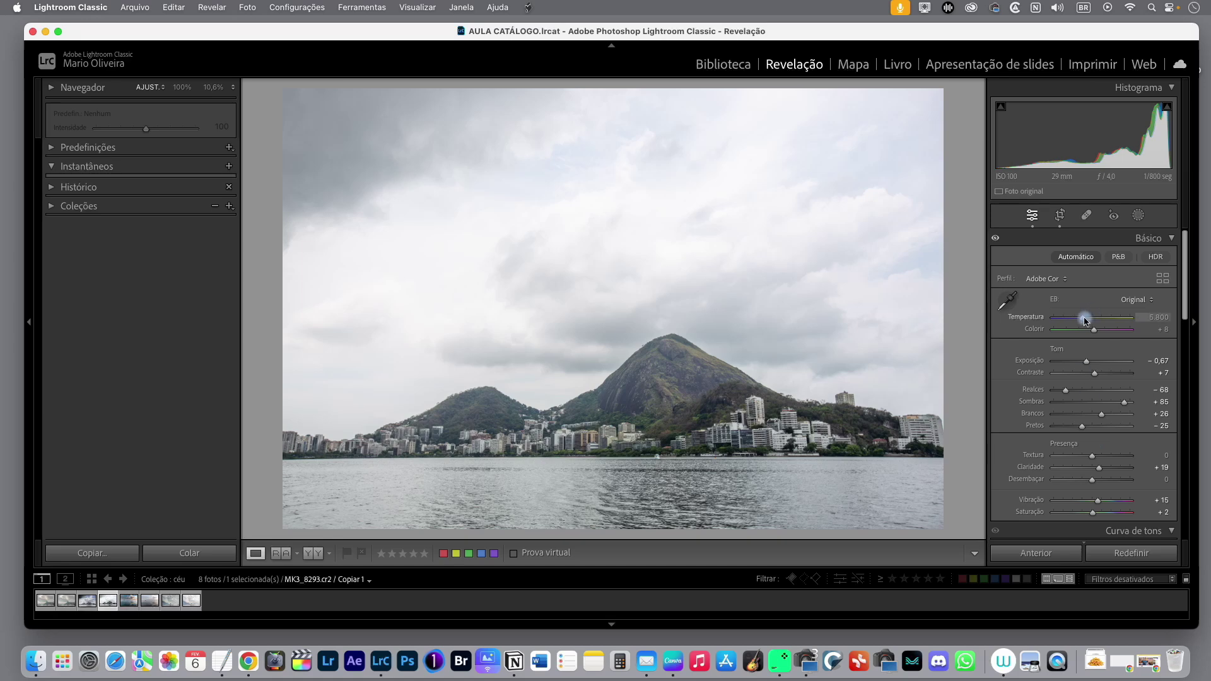
drag(1085, 322, 1087, 322)
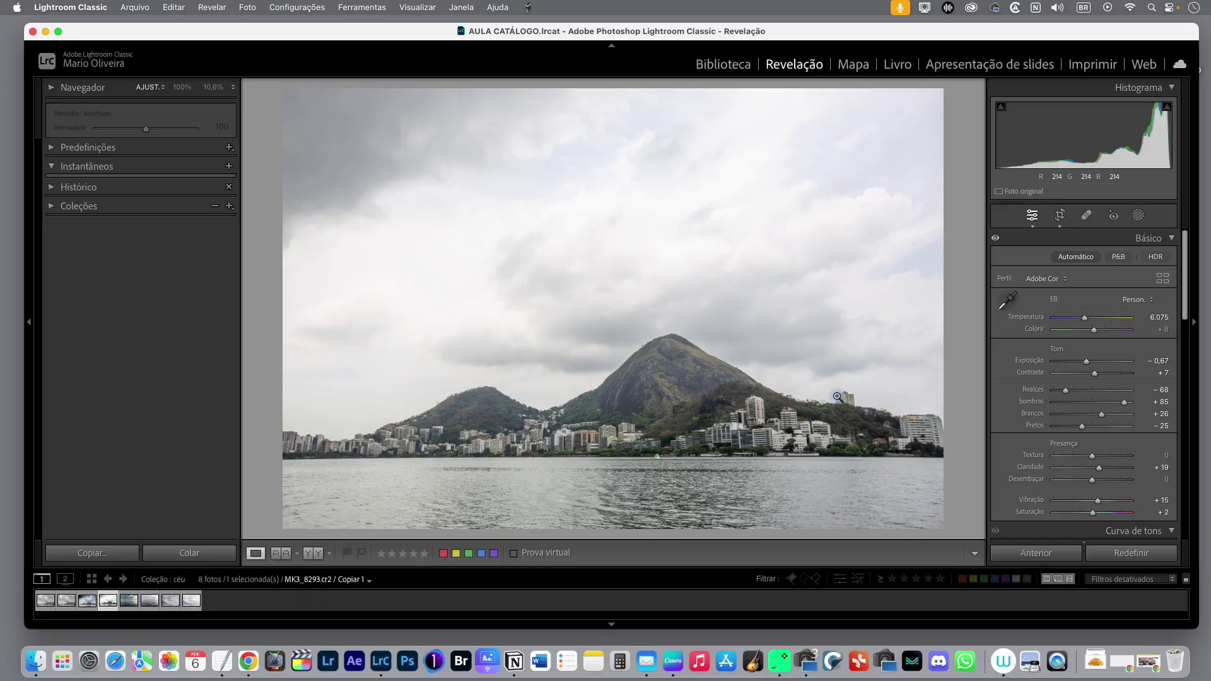
Step: Create a sky mask with Exposure -0.76, Highlights -51, Whites -11 and Blacks -28, and compare the photo without it
click(1140, 217)
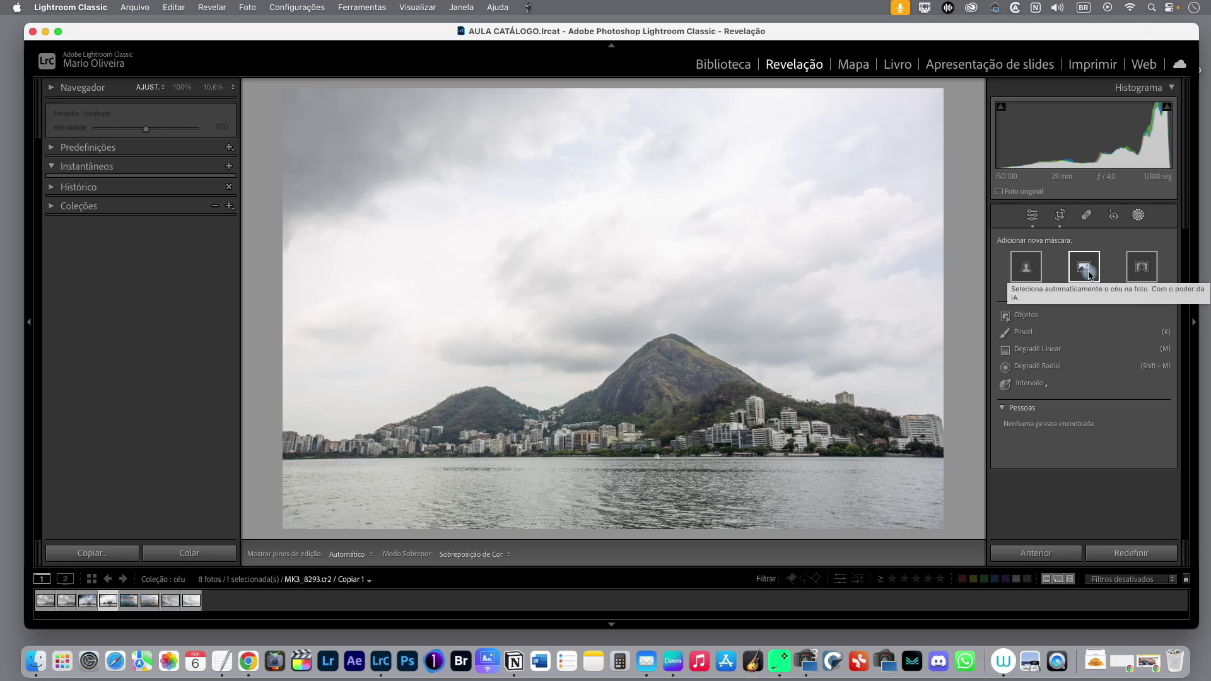
click(1089, 275)
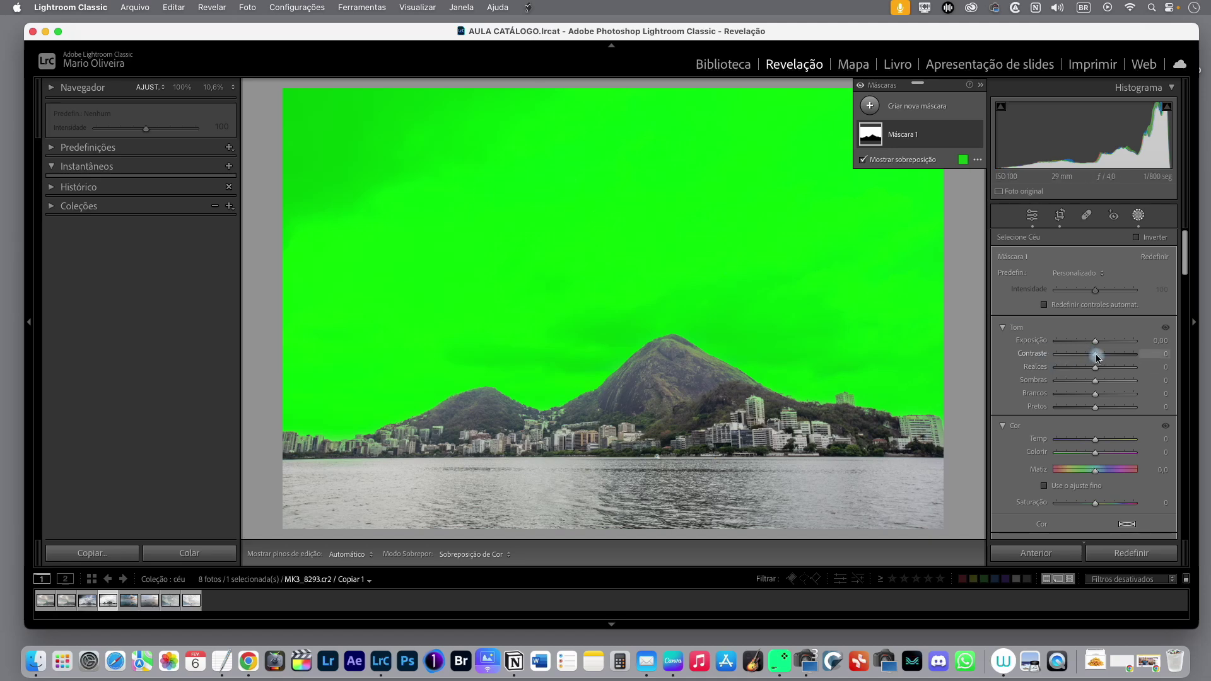
drag(1095, 341, 1092, 399)
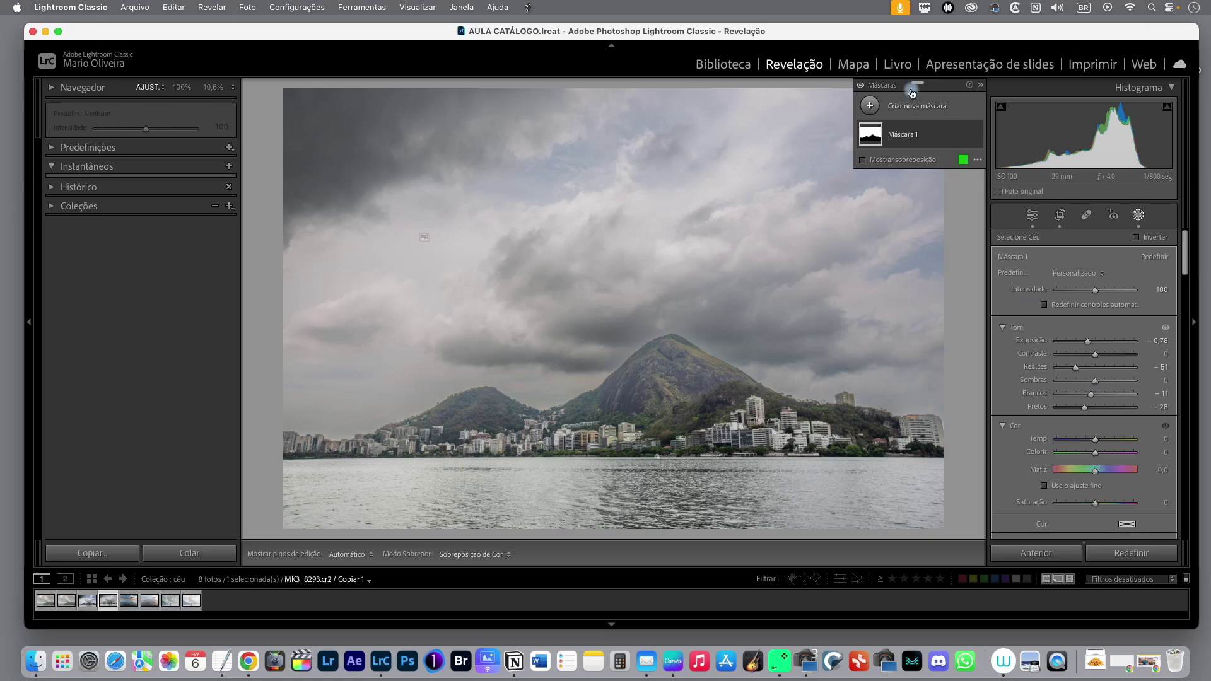
click(863, 89)
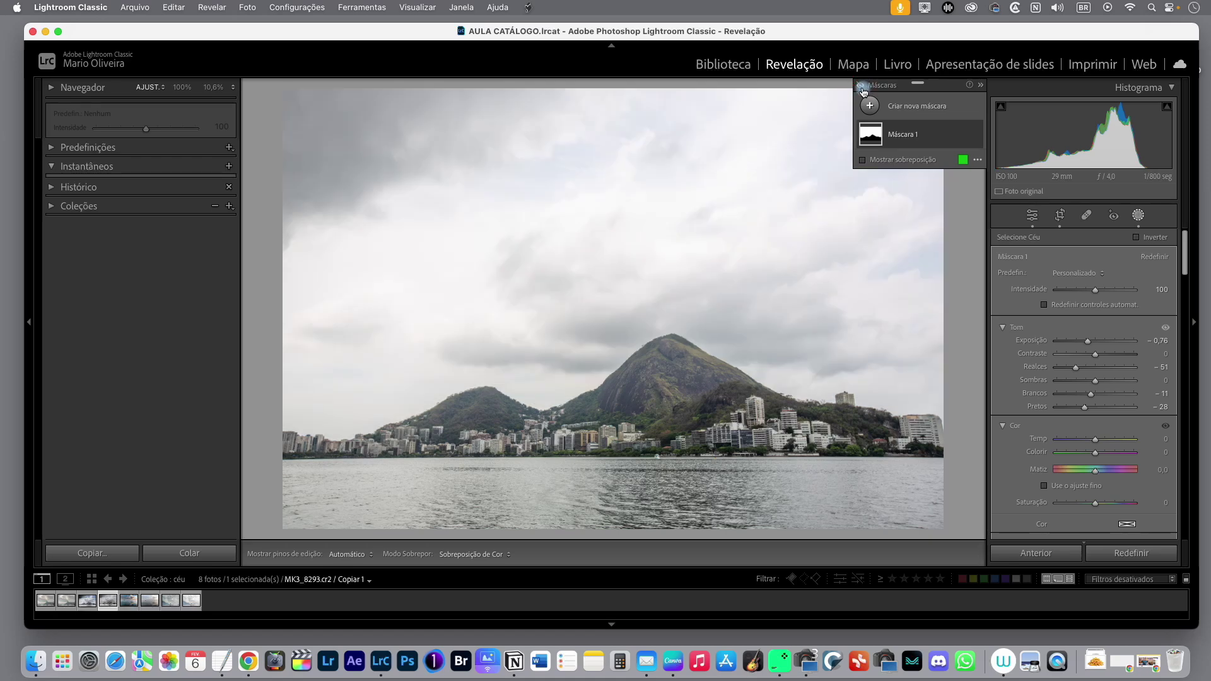
click(864, 91)
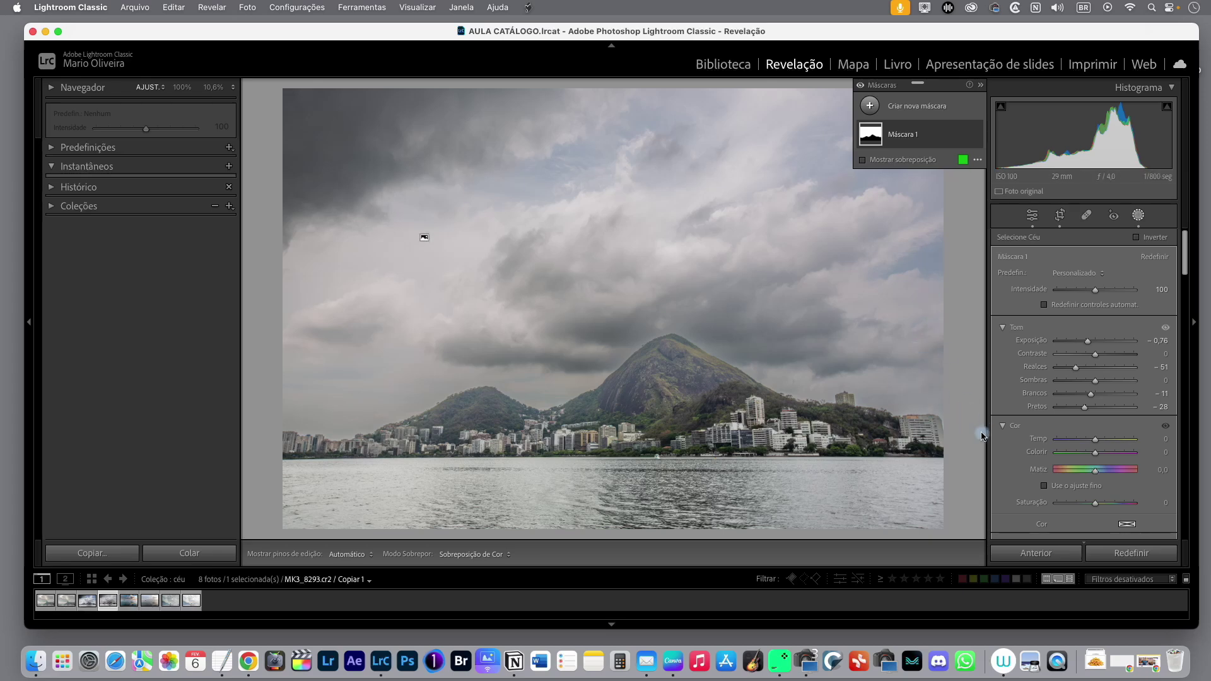
Step: Set the sky mask's Dehaze to 23 and its Saturation to -12
scroll(1115, 427, down, 5)
scroll(1115, 427, down, 10)
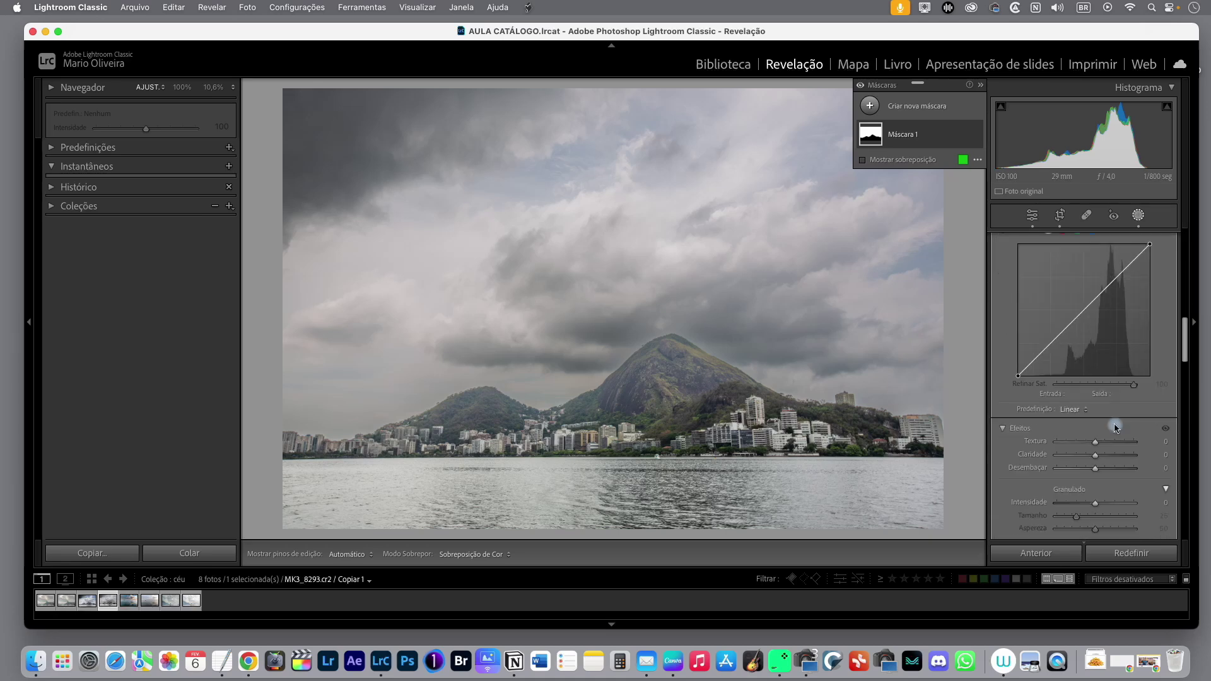
scroll(1115, 427, down, 2)
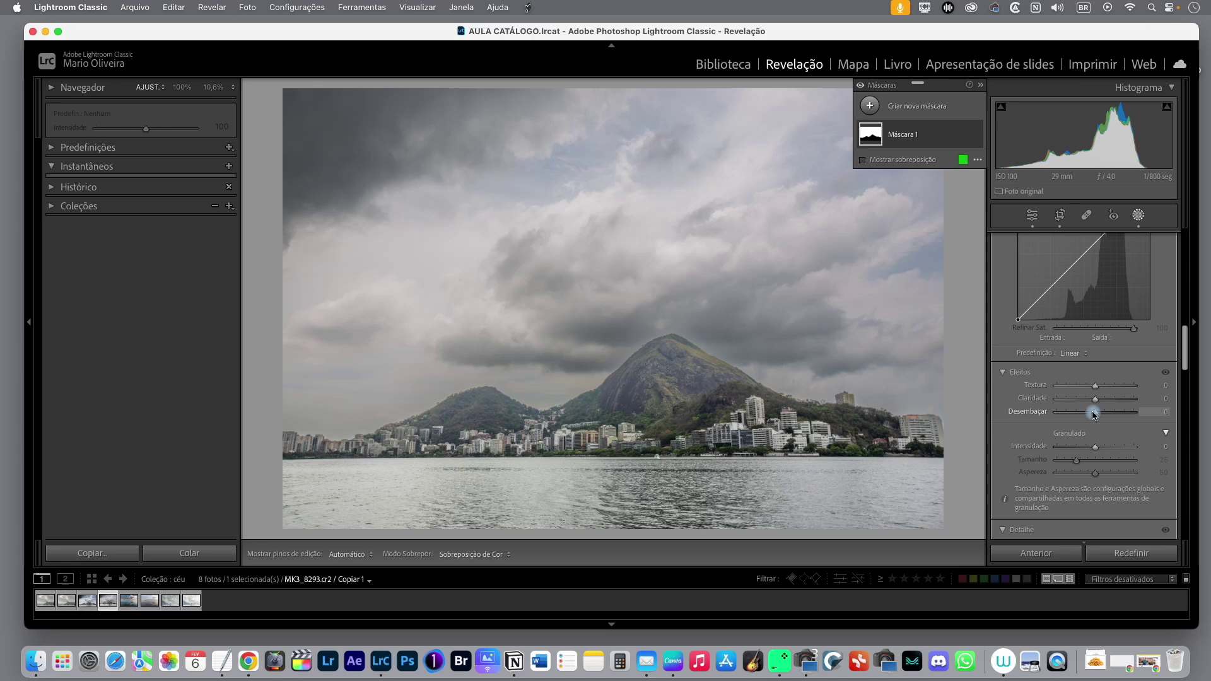
drag(1097, 417, 1106, 421)
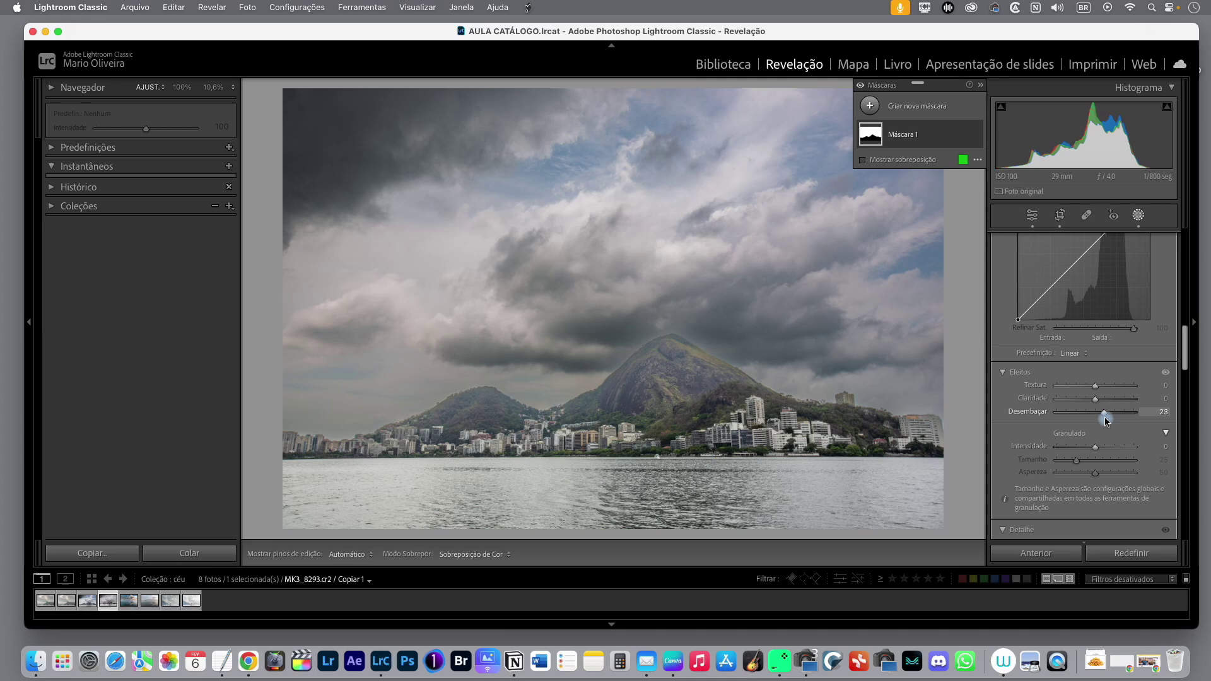
scroll(1097, 404, up, 10)
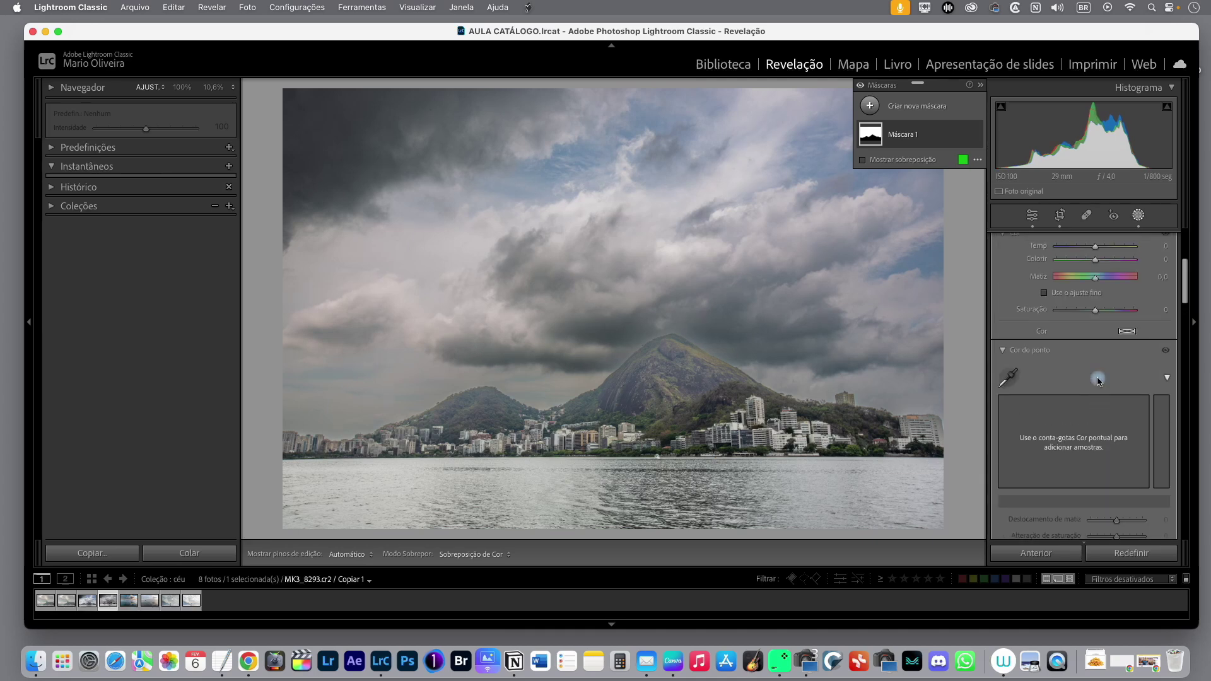
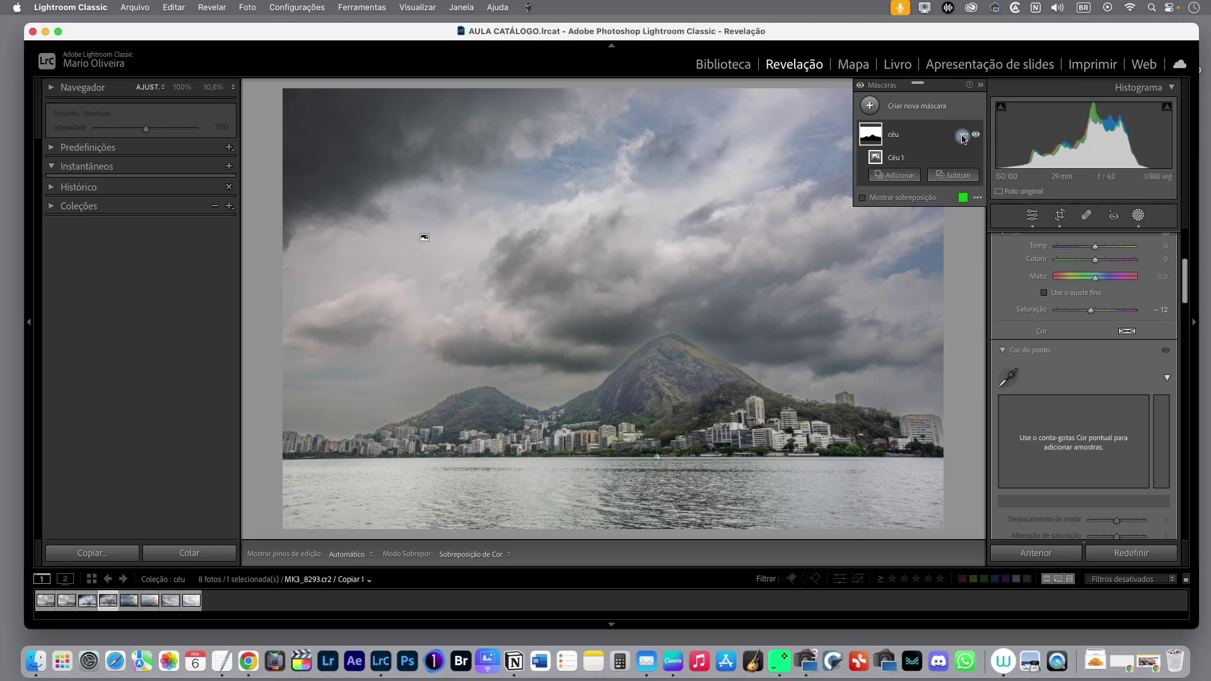
Step: Intersect the céu mask with a narrow linear gradient drawn along the photo's upper edge
click(961, 136)
mouse_move(985, 200)
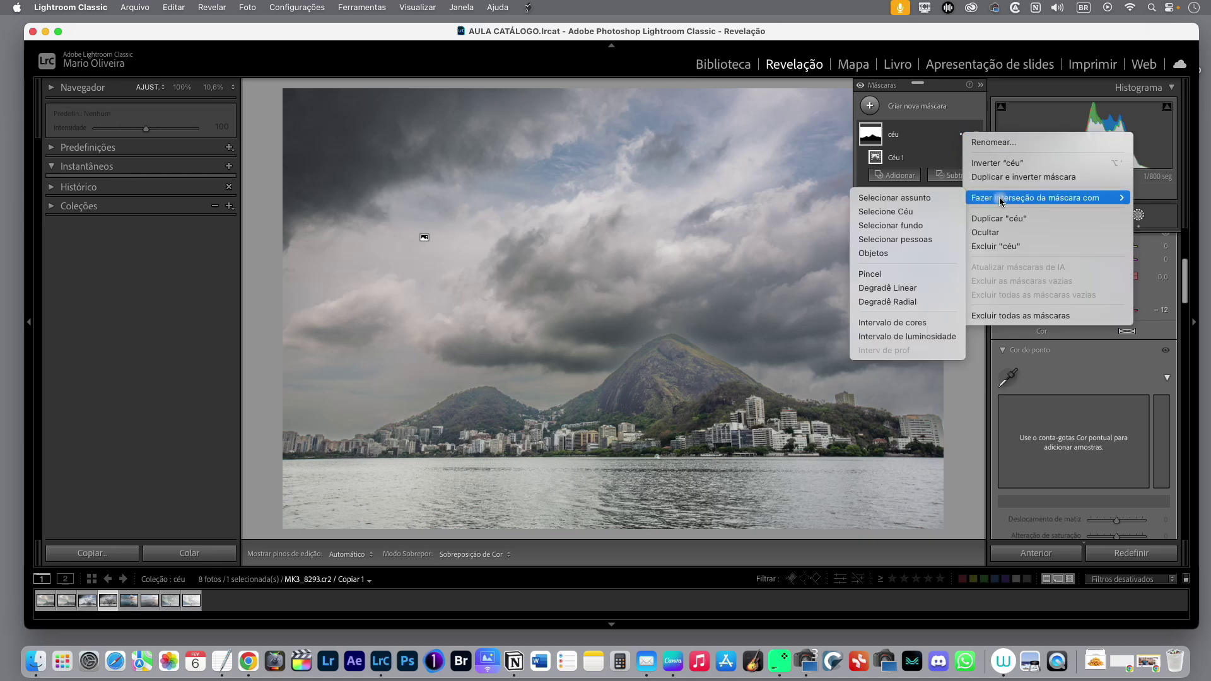
click(909, 290)
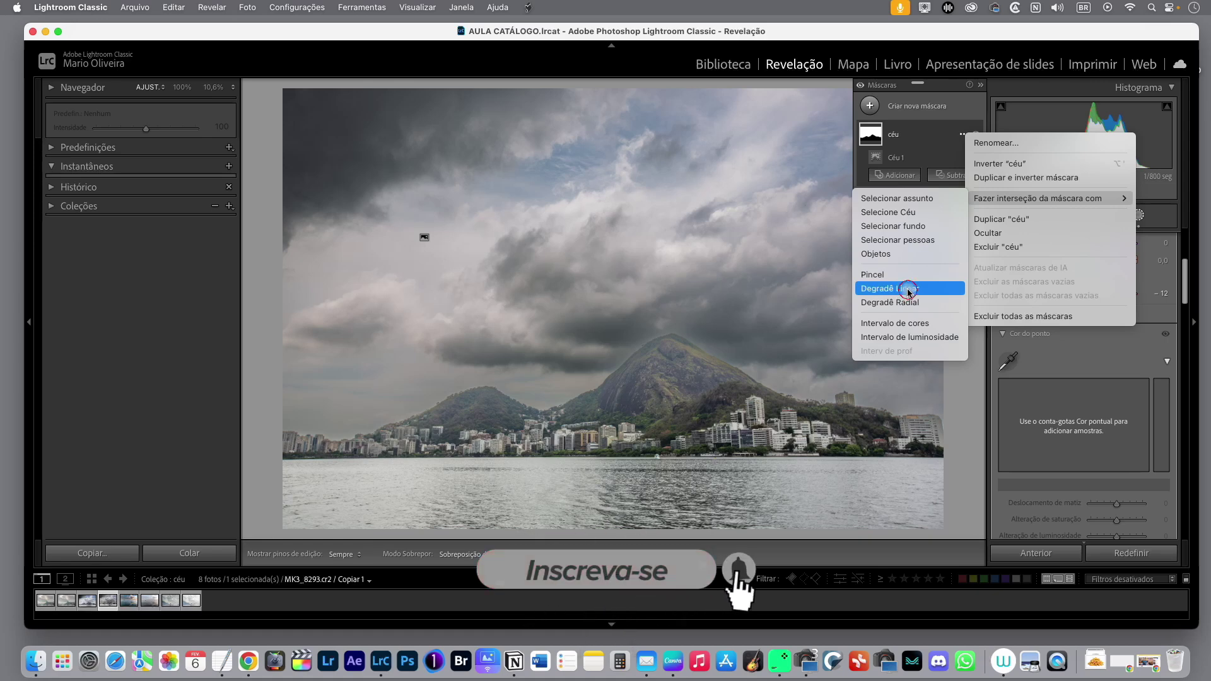
drag(633, 94, 632, 121)
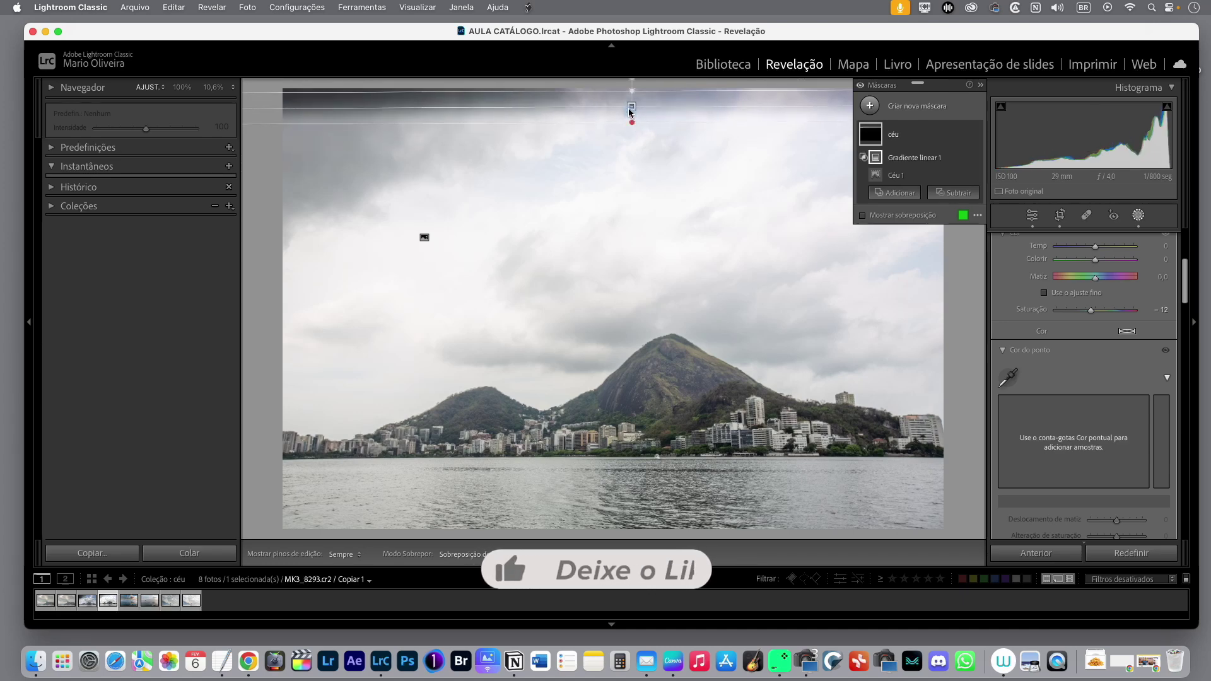
Step: Move the linear gradient down to the mountain and widen it so it fades out just above the waterline
drag(629, 112, 636, 143)
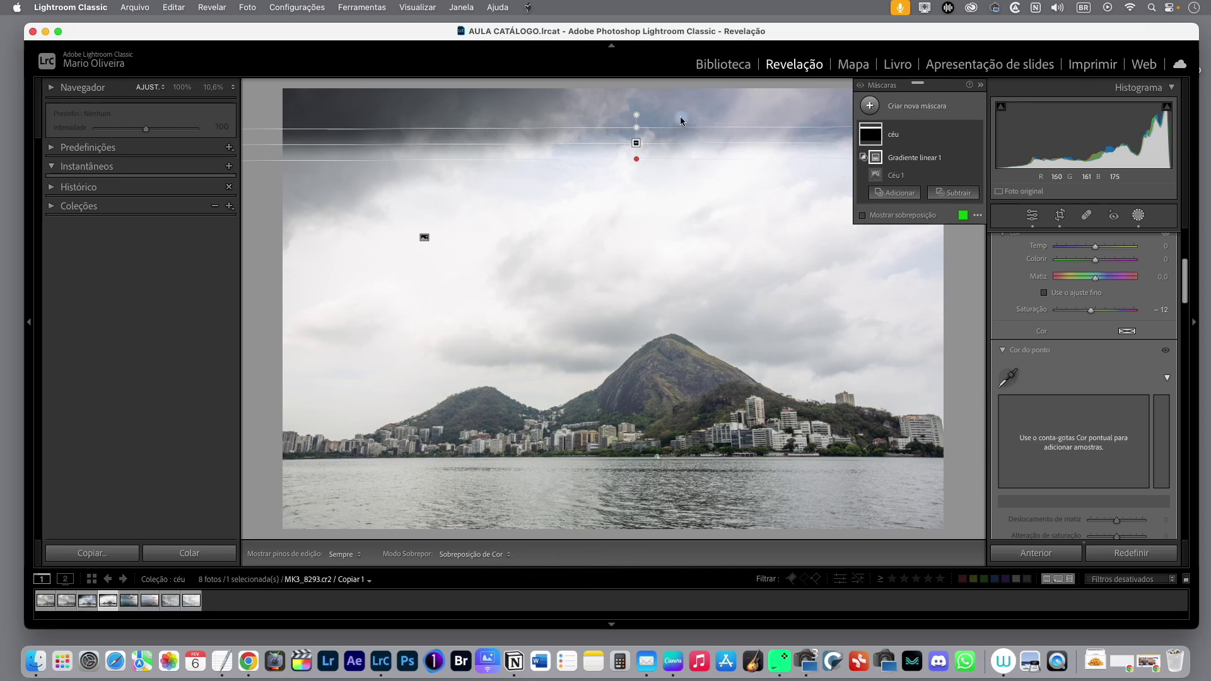
mouse_move(637, 140)
drag(637, 142, 660, 313)
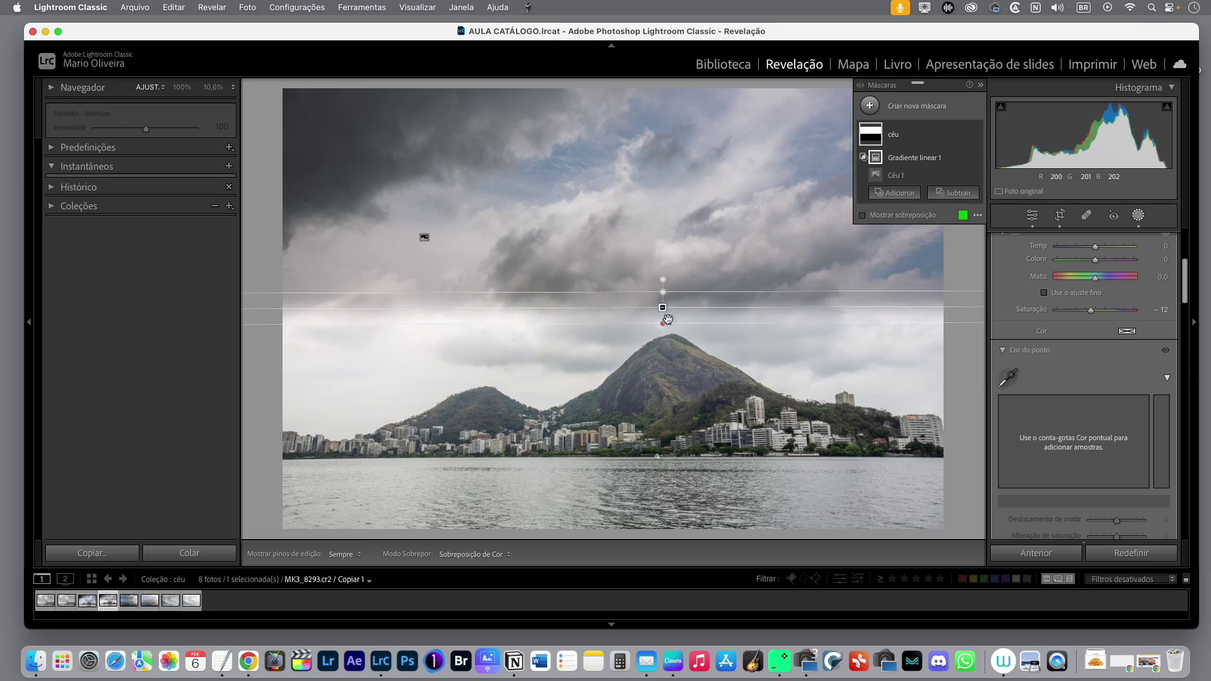
drag(665, 323, 671, 426)
mouse_move(663, 361)
drag(661, 357, 662, 367)
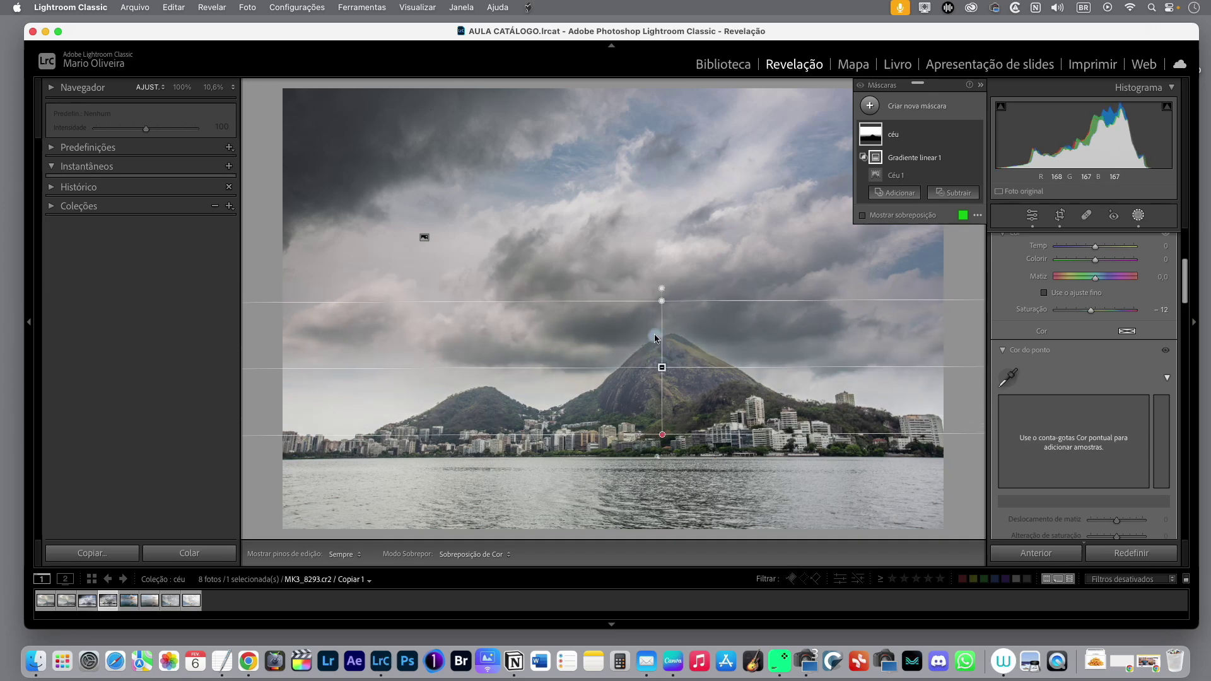
mouse_move(660, 369)
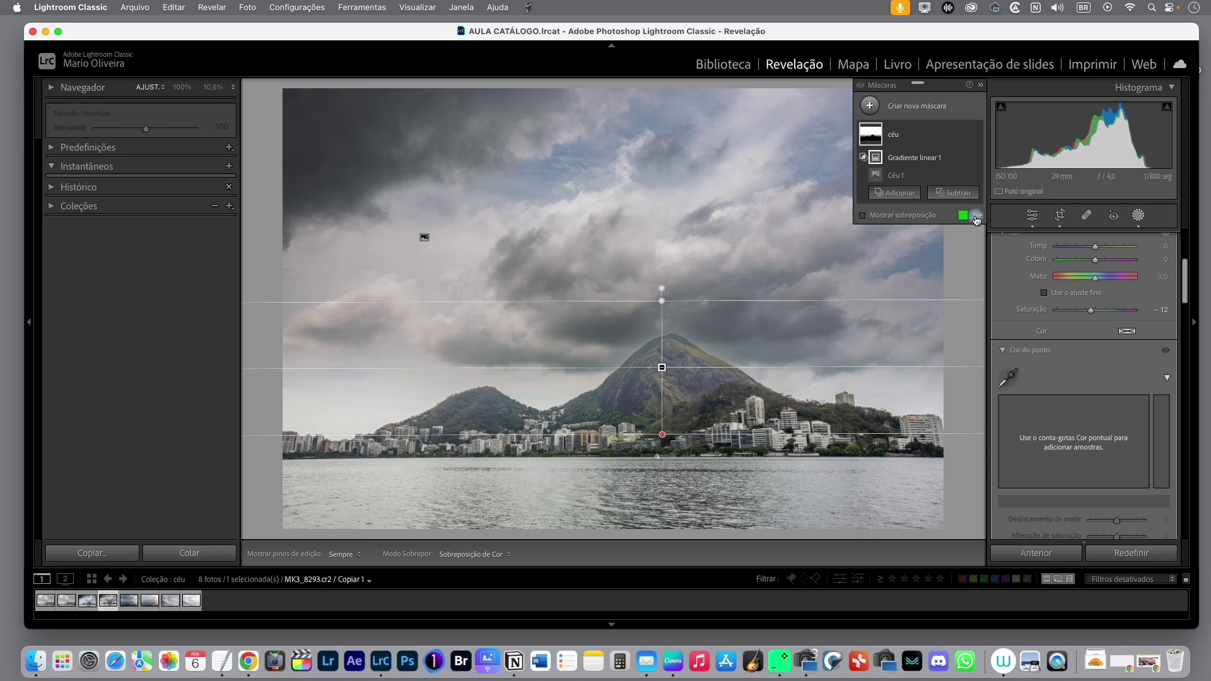
Step: Switch the mask overlay mode to white on black and show the overlay
click(978, 216)
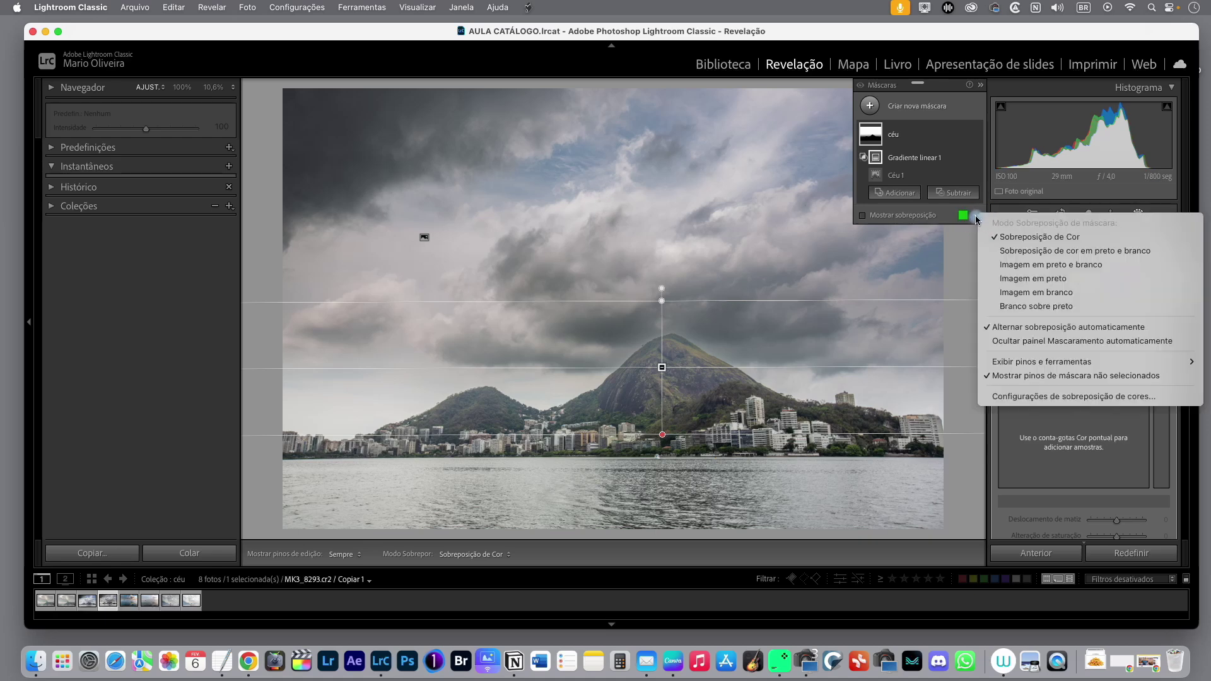
click(1034, 306)
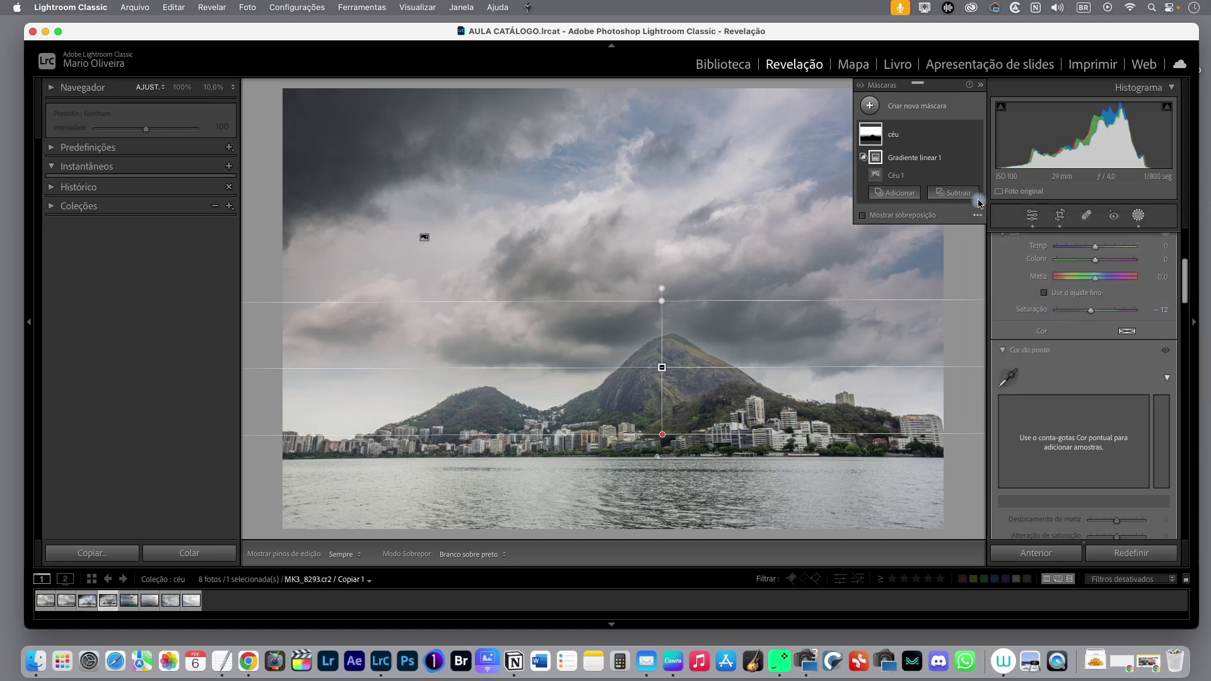
click(864, 216)
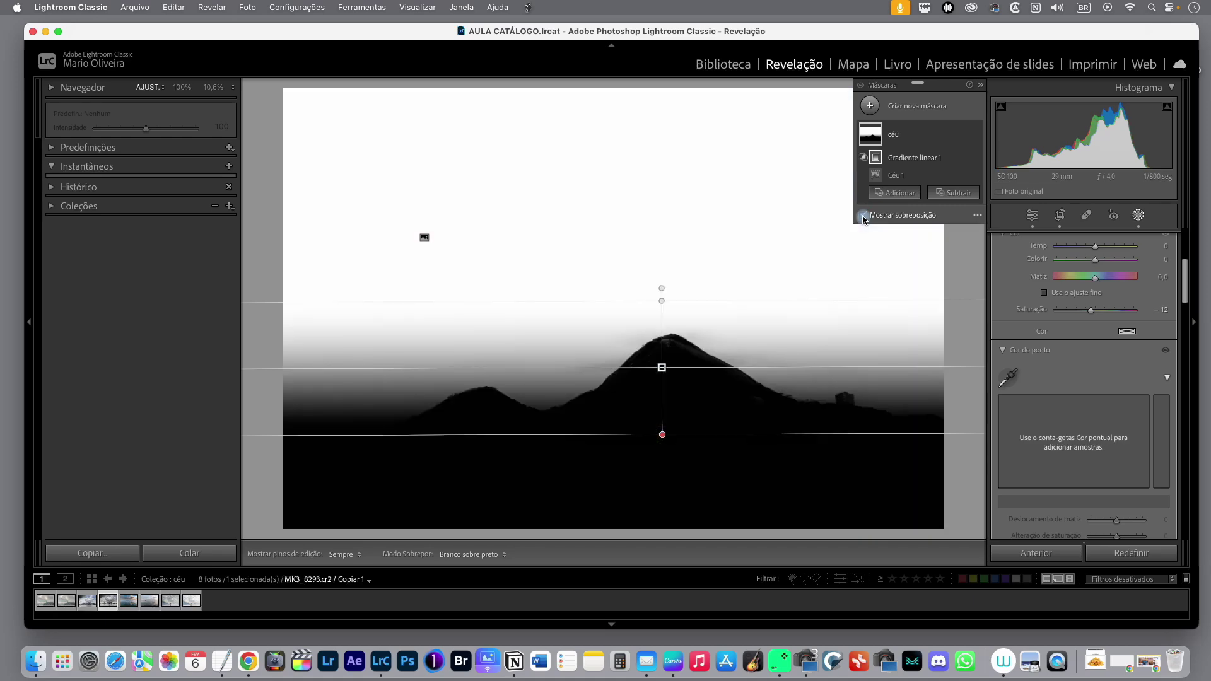
Step: Raise the gradient's centre just above the mountain peak, widen its fade down to the buildings, and hide the mask overlay
drag(663, 369, 663, 331)
drag(662, 394, 664, 439)
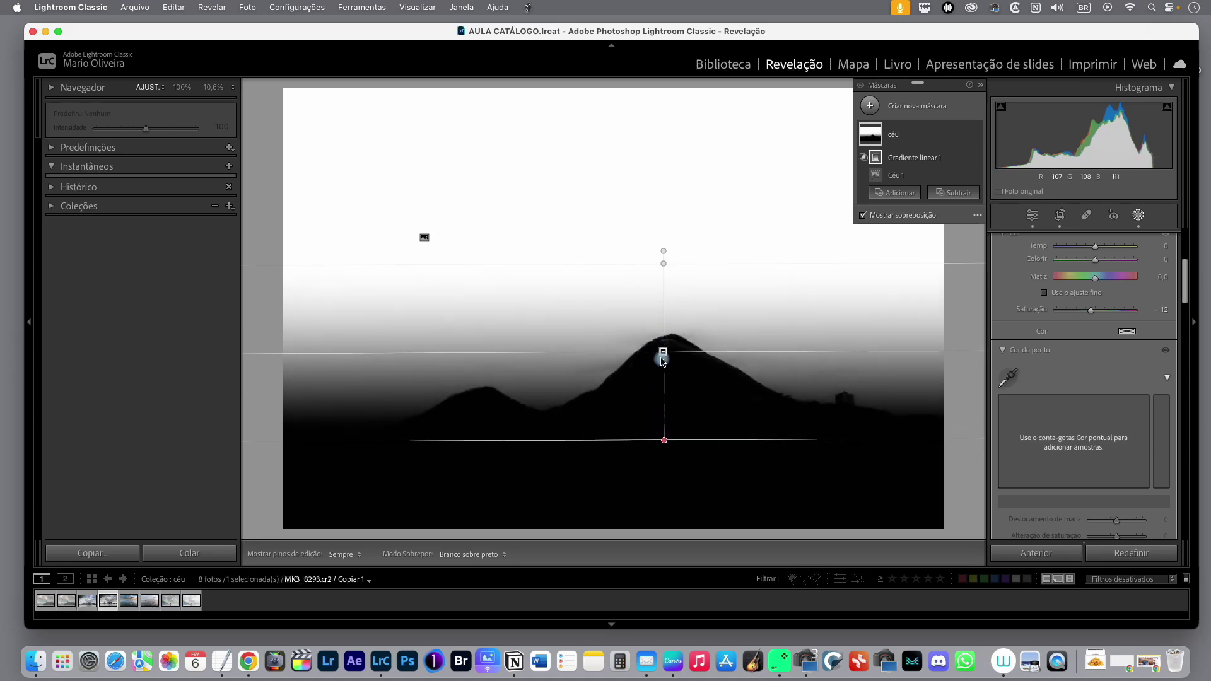
drag(664, 364, 664, 339)
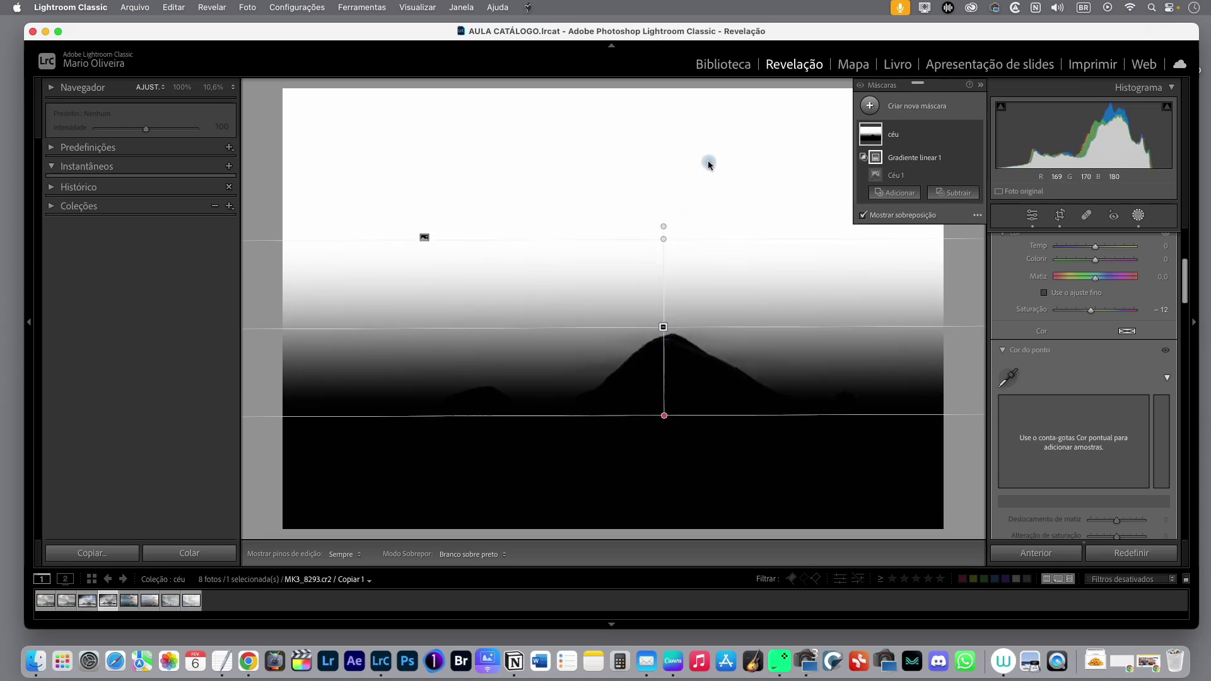
mouse_move(664, 415)
mouse_down()
mouse_move(664, 393)
mouse_move(665, 422)
mouse_up()
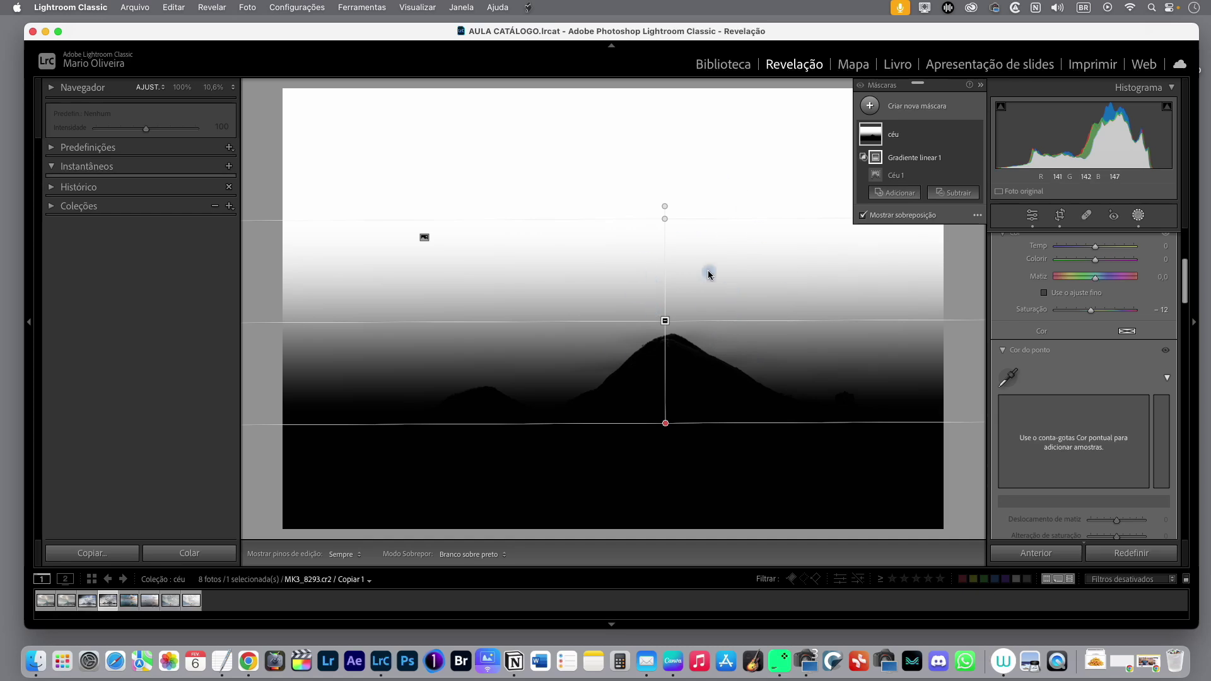
click(667, 320)
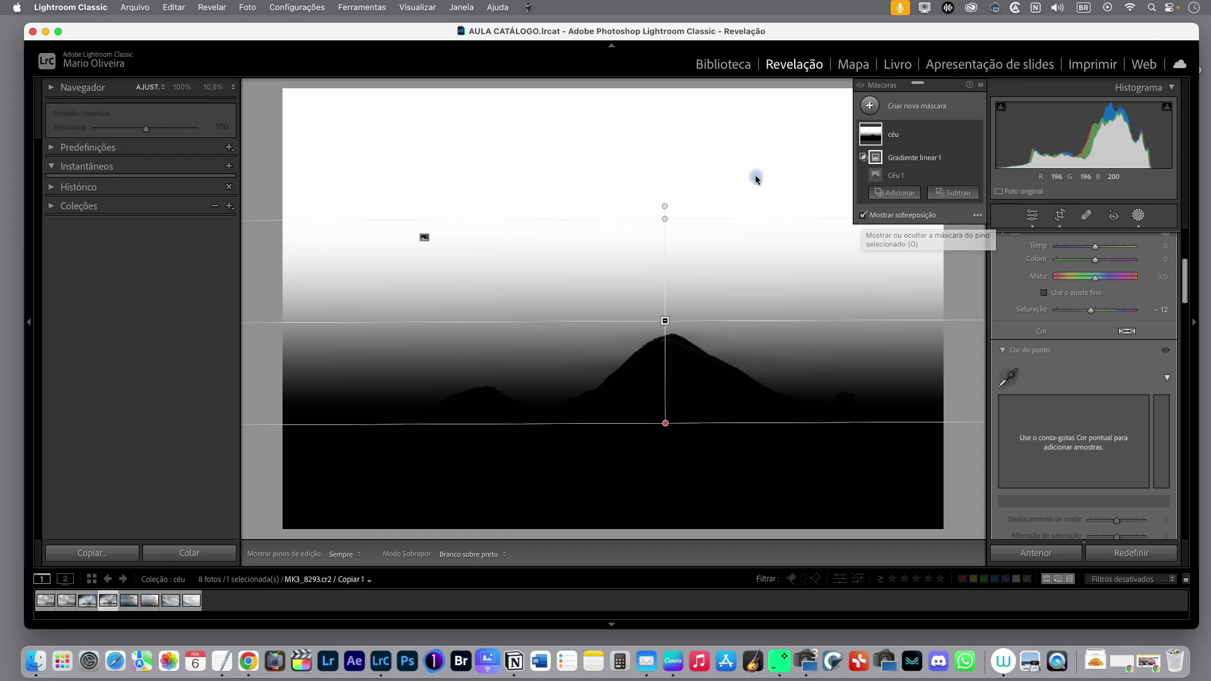
key(o)
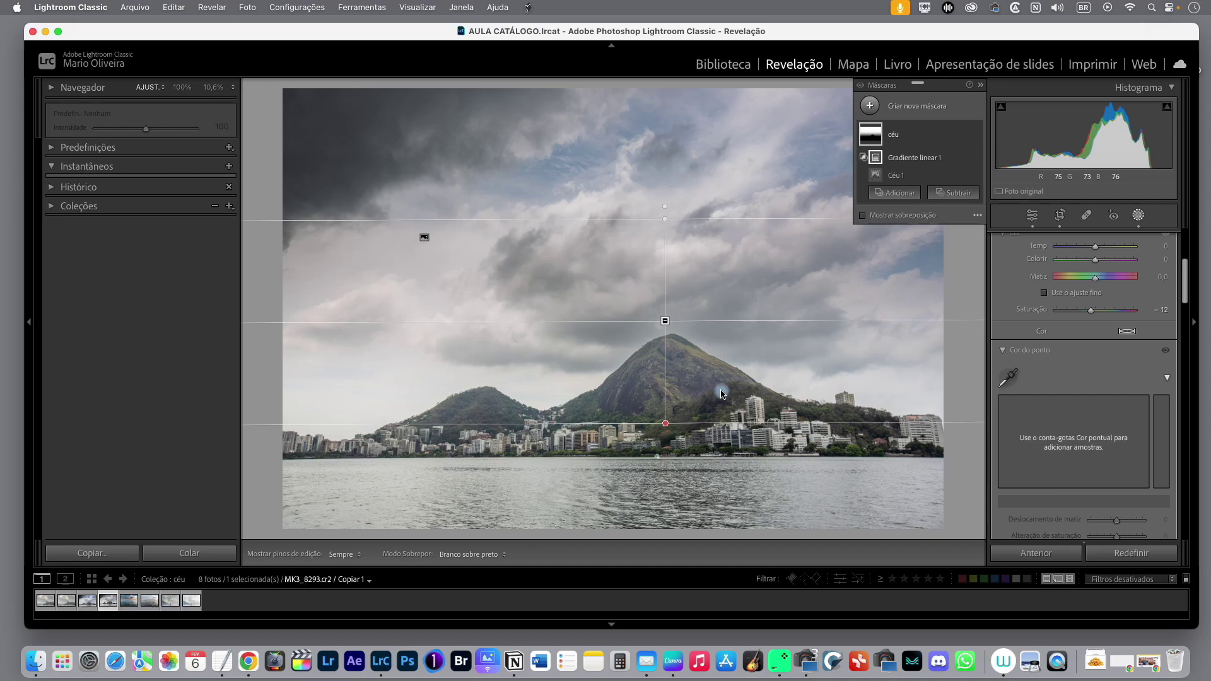
Step: Fine-tune the linear gradient's centre just above the mountain peak, checking its coverage with the mask overlay
drag(665, 321, 665, 319)
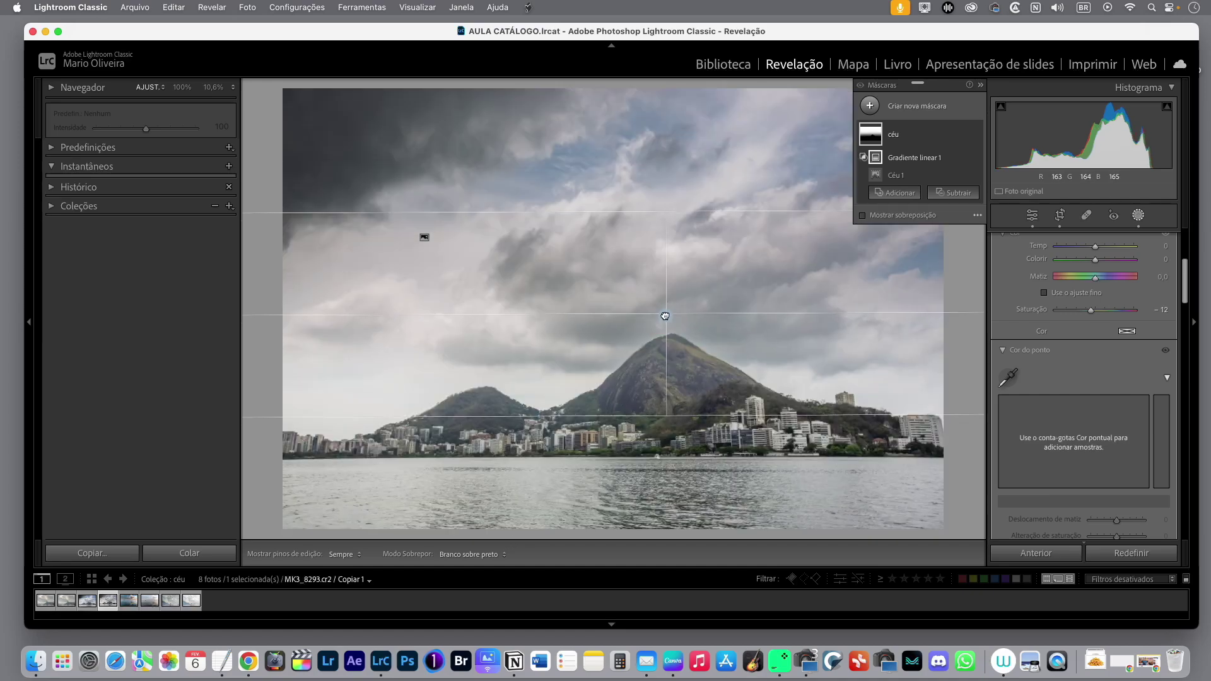
drag(664, 318, 666, 318)
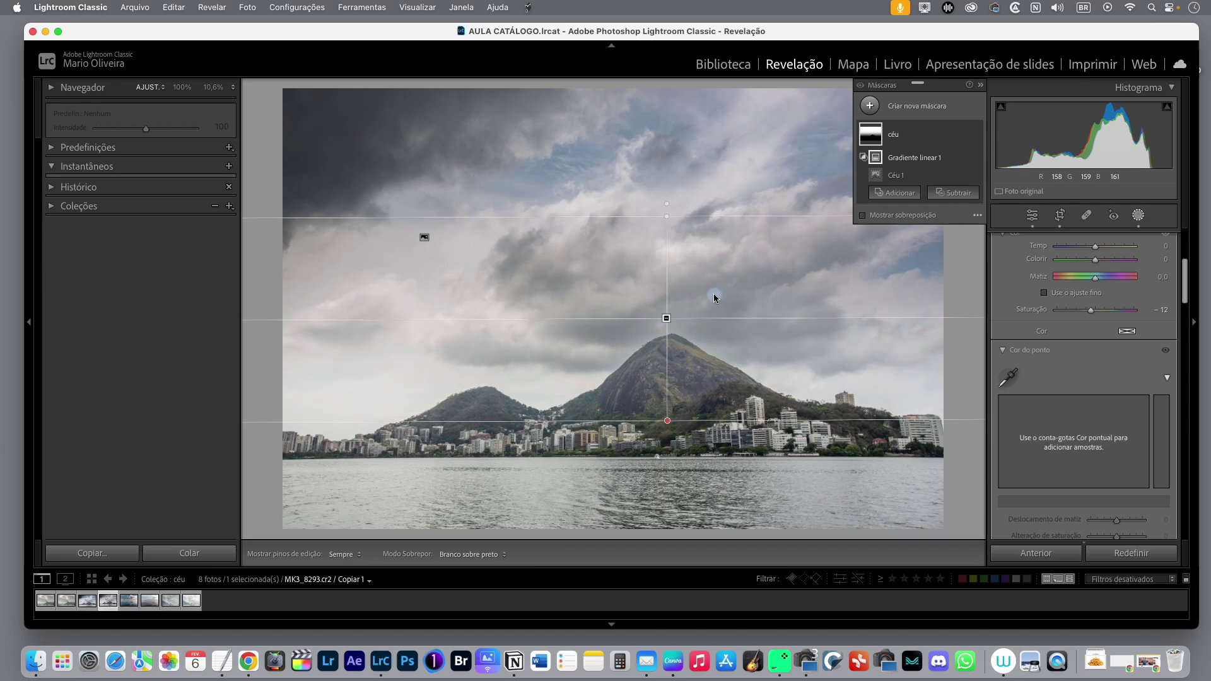
click(862, 215)
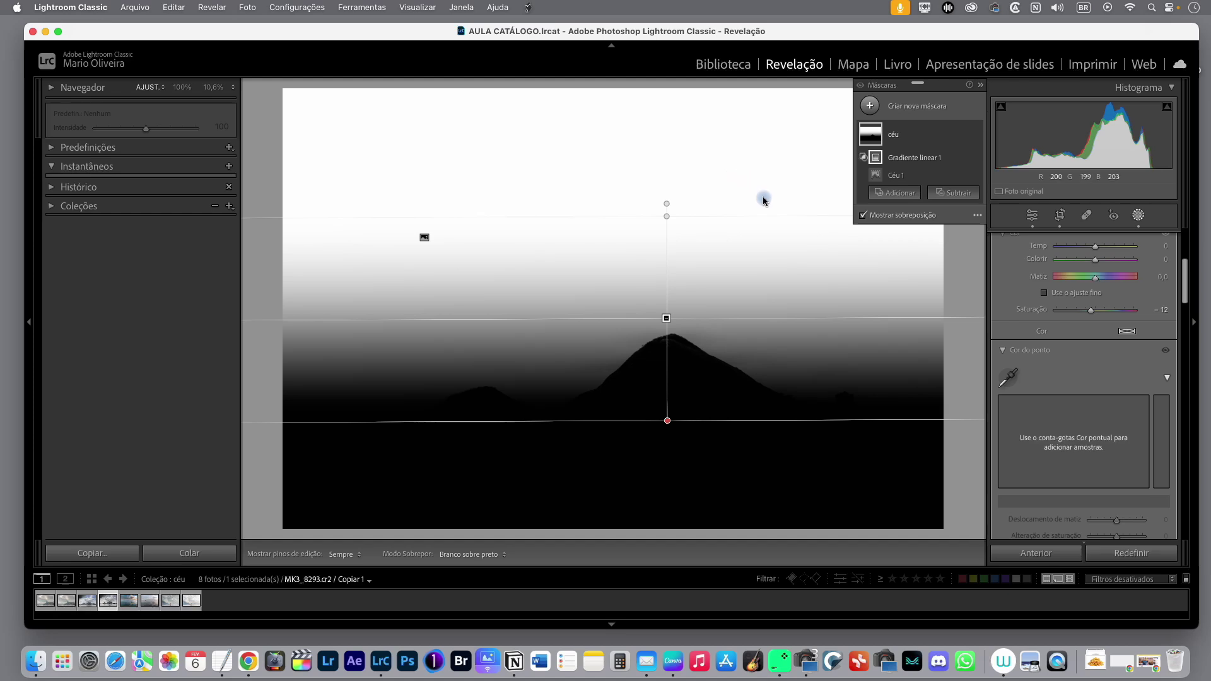
click(863, 215)
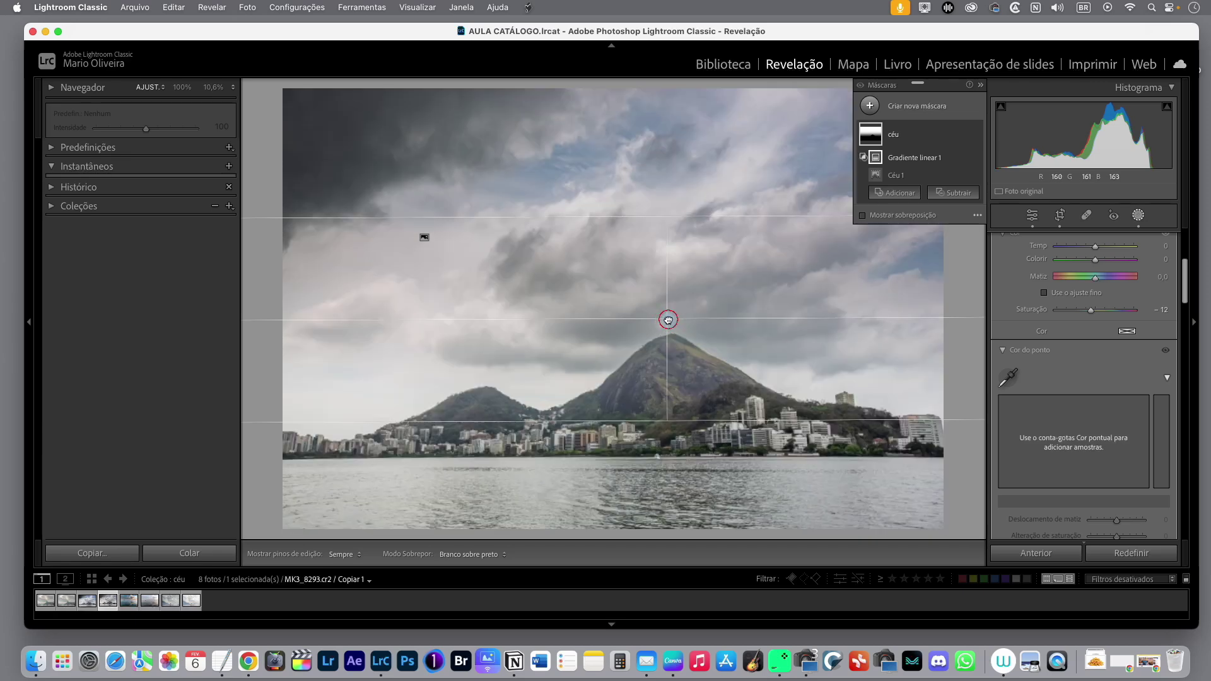
drag(666, 318, 667, 322)
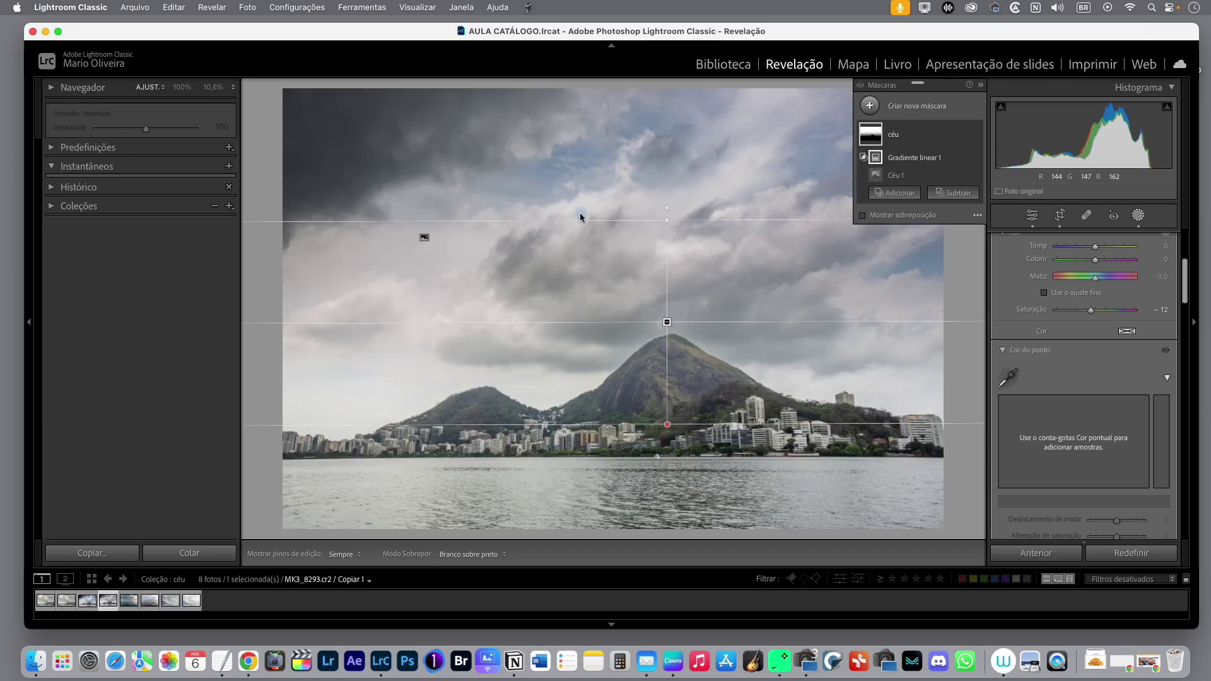
Step: Duplicate and invert the céu mask so the copy covers the mountain, buildings and water
click(937, 135)
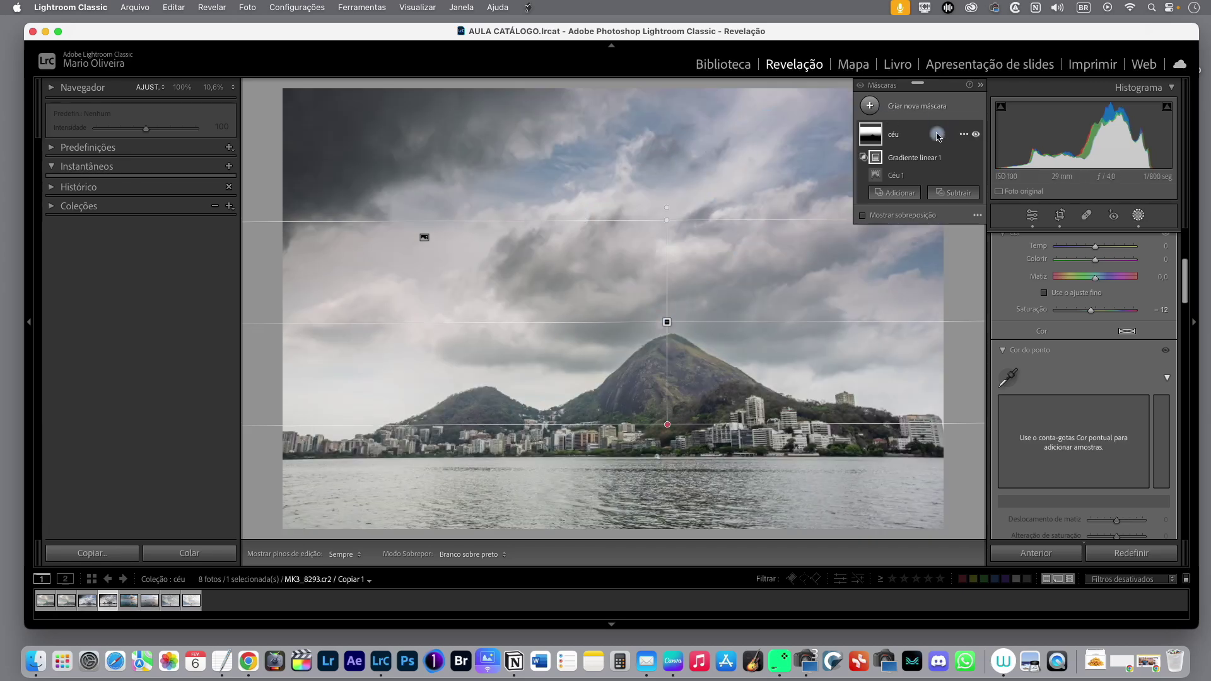
mouse_move(880, 143)
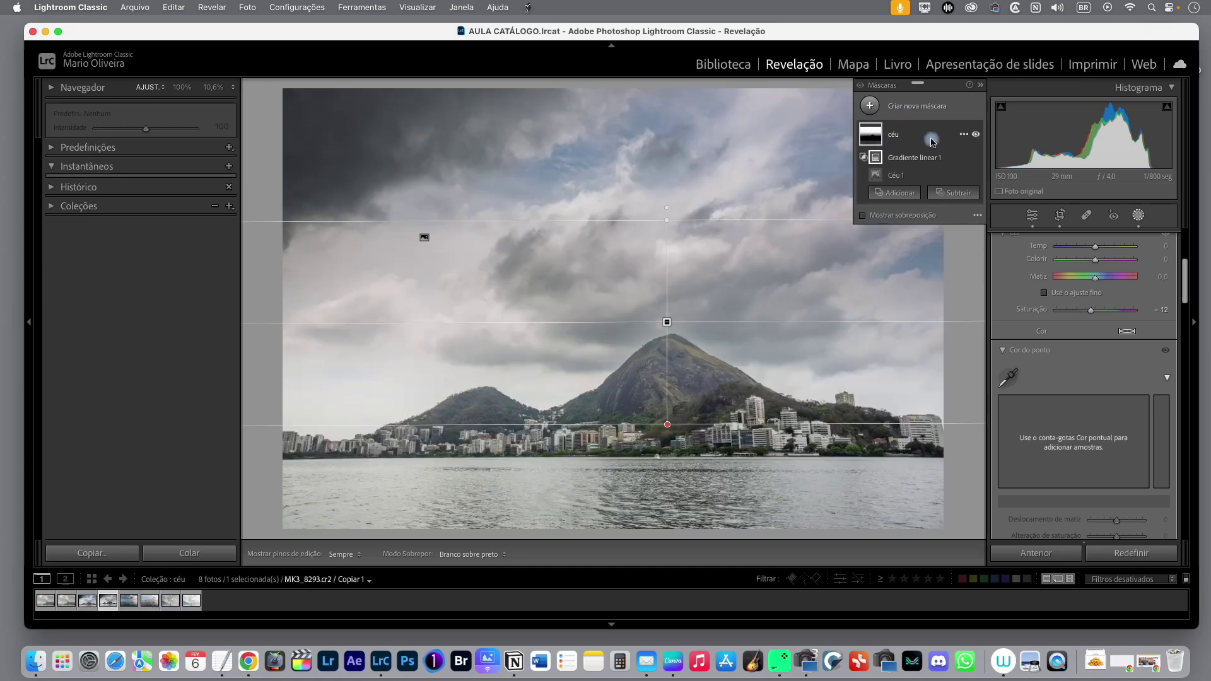
click(934, 140)
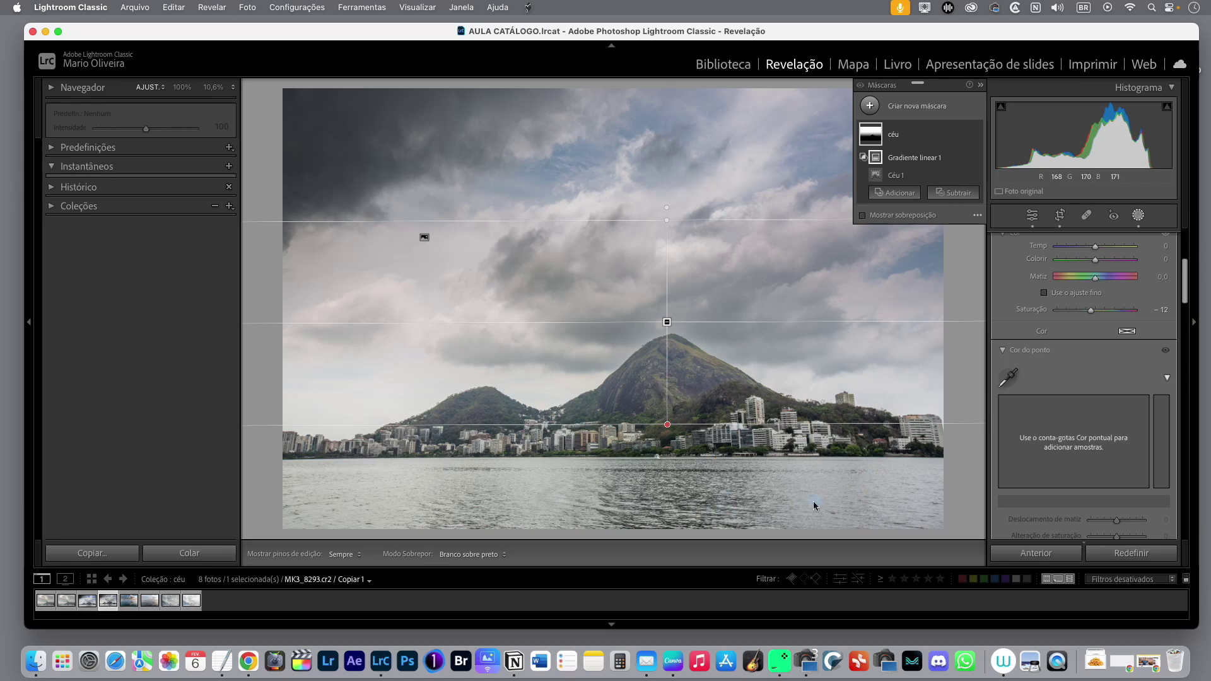
click(961, 138)
click(962, 136)
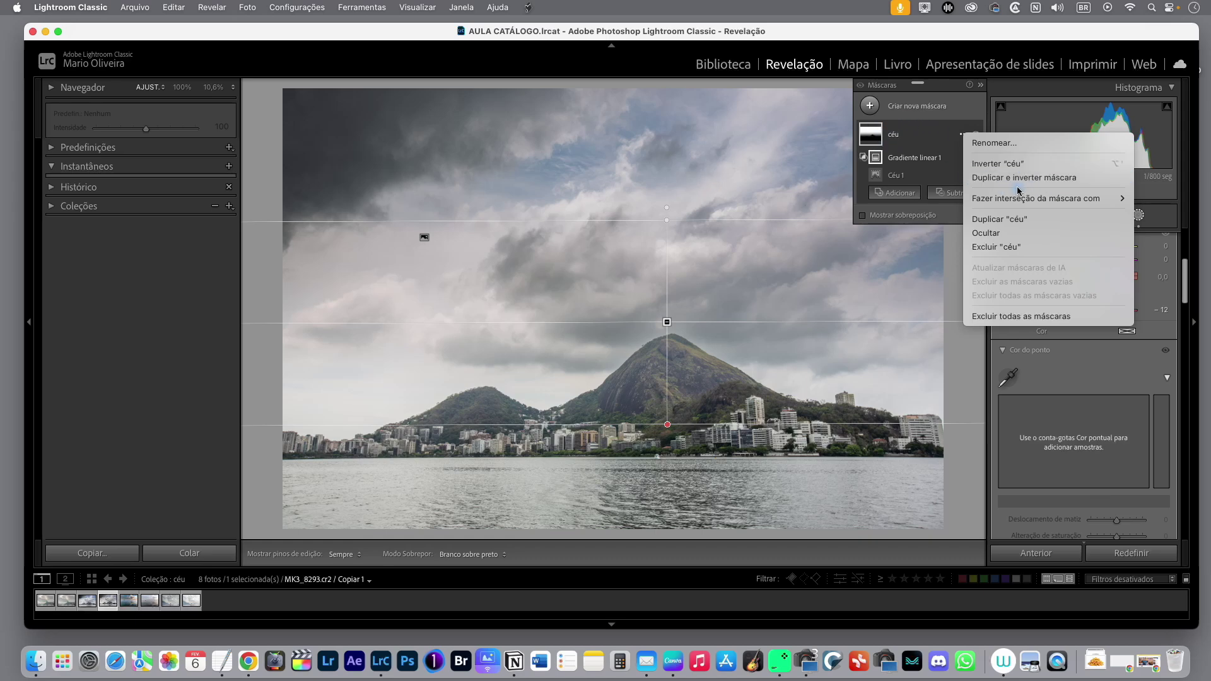
click(1044, 179)
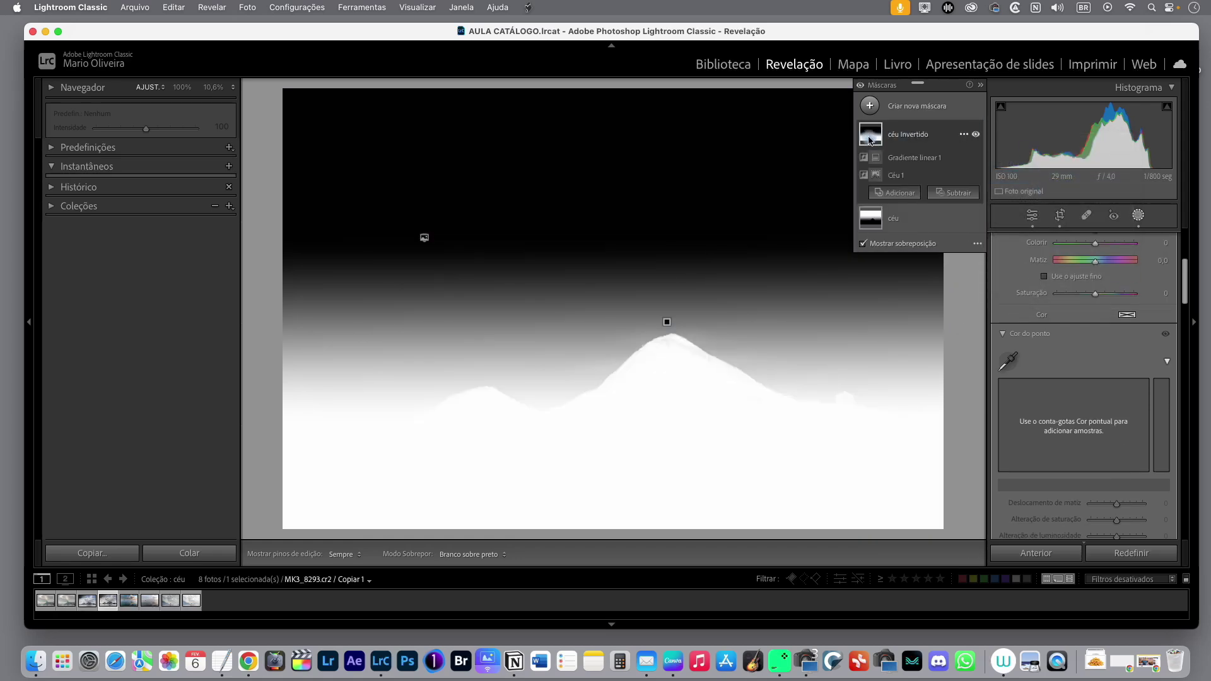
Step: Rename the inverted mask as cidade
double_click(908, 135)
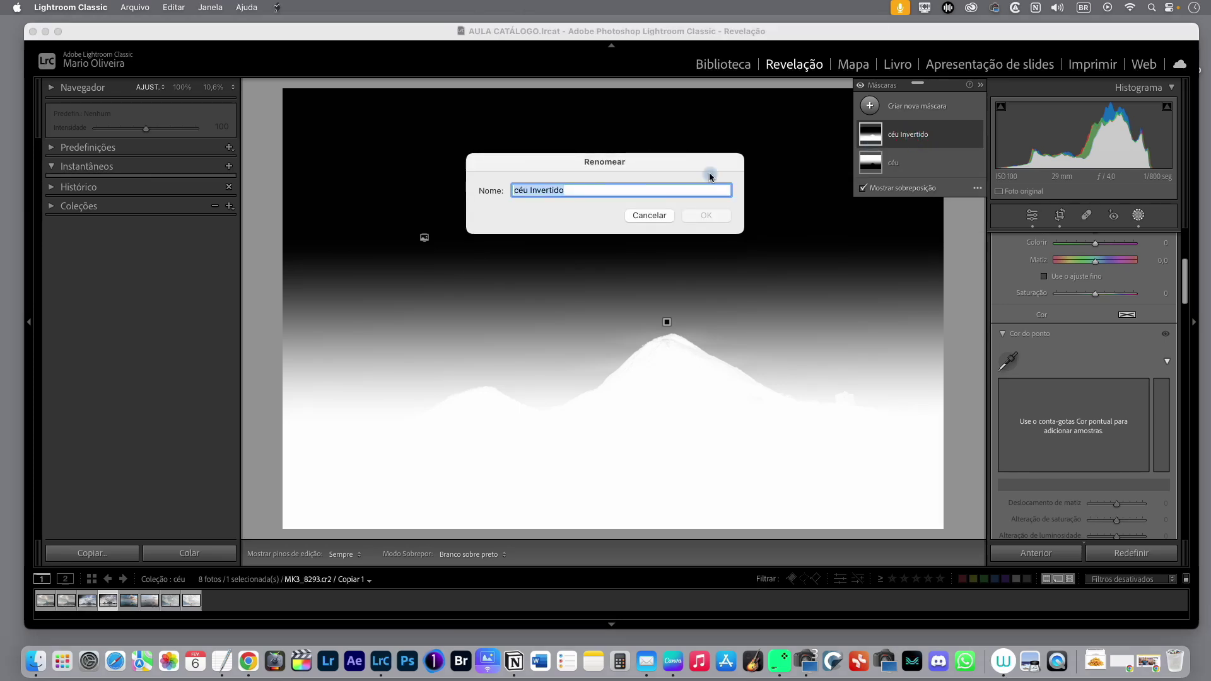
text(cidade)
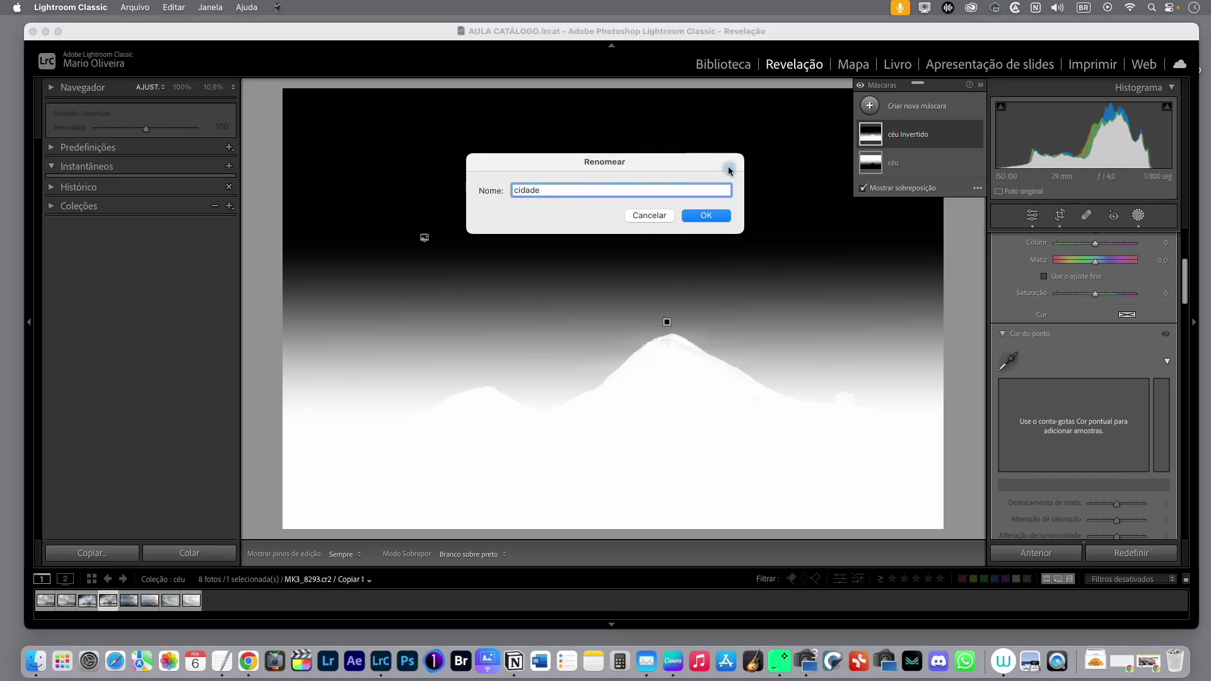
click(714, 216)
mouse_move(922, 134)
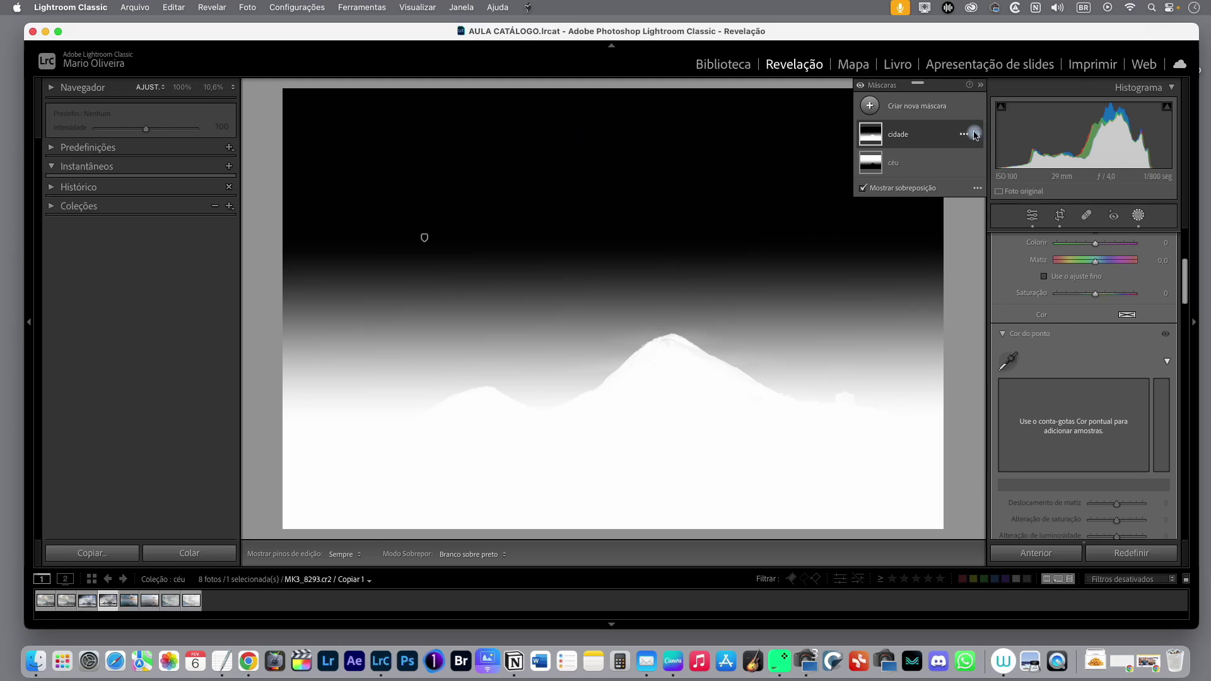
Step: Hide the overlay and set the cidade mask's shadows to 26 and temperature to 6
click(944, 139)
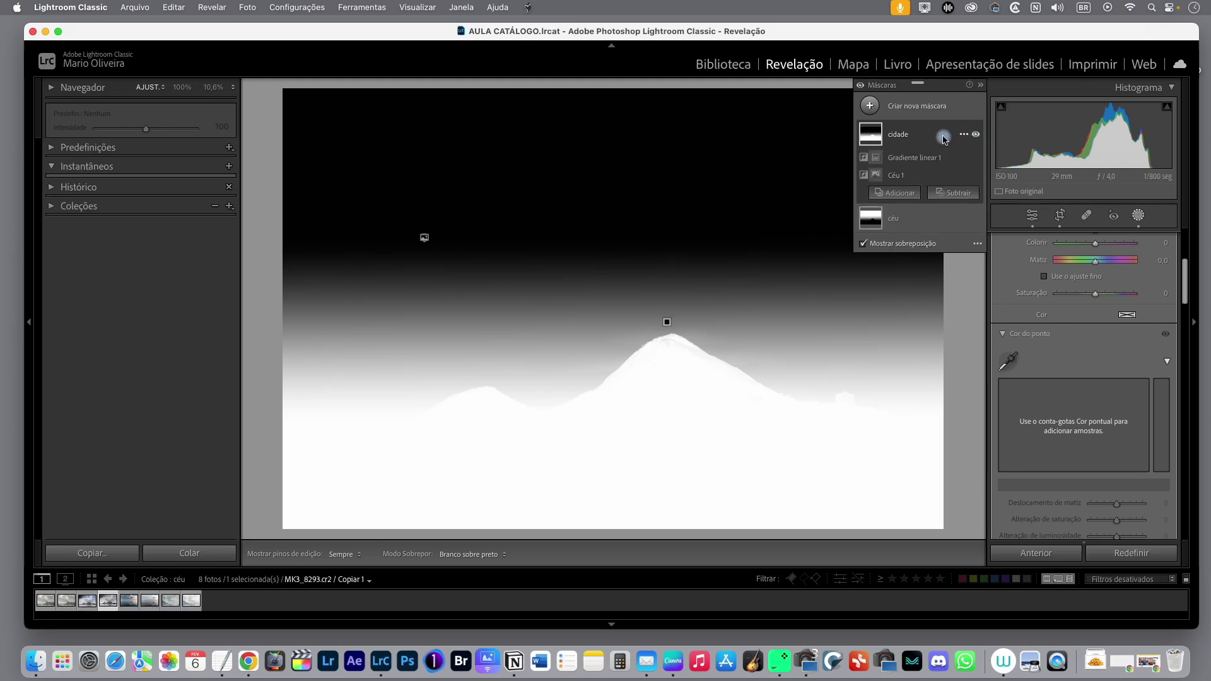
key(o)
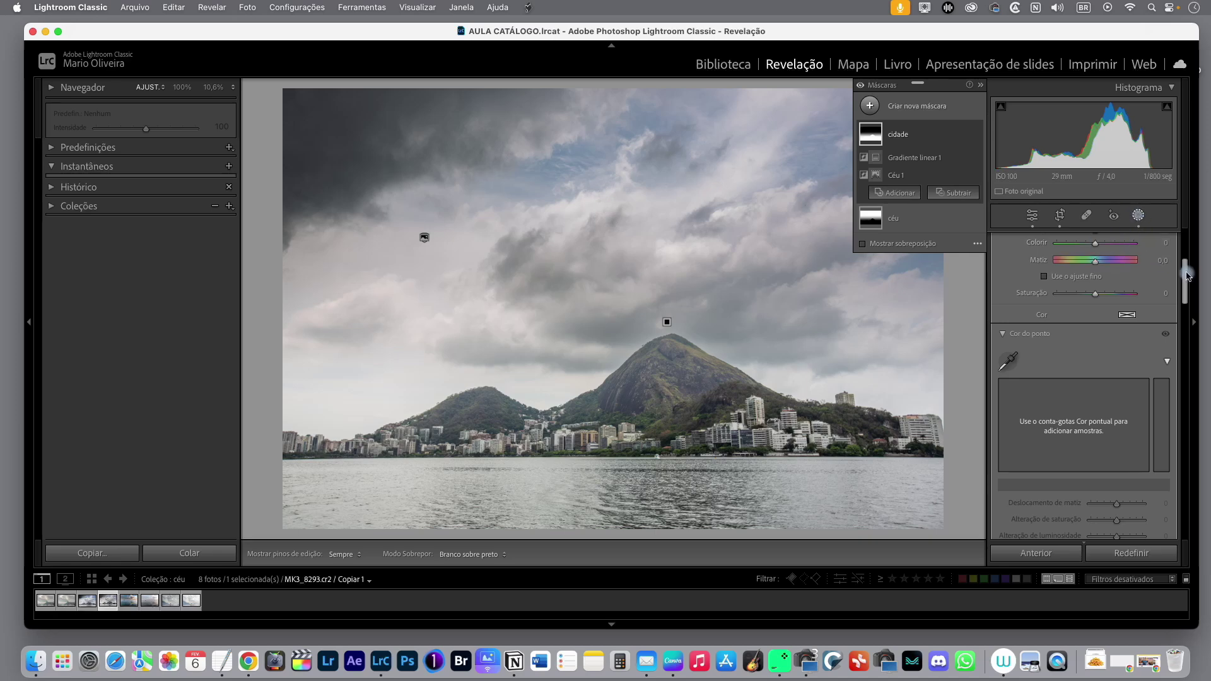
drag(1186, 273, 1185, 244)
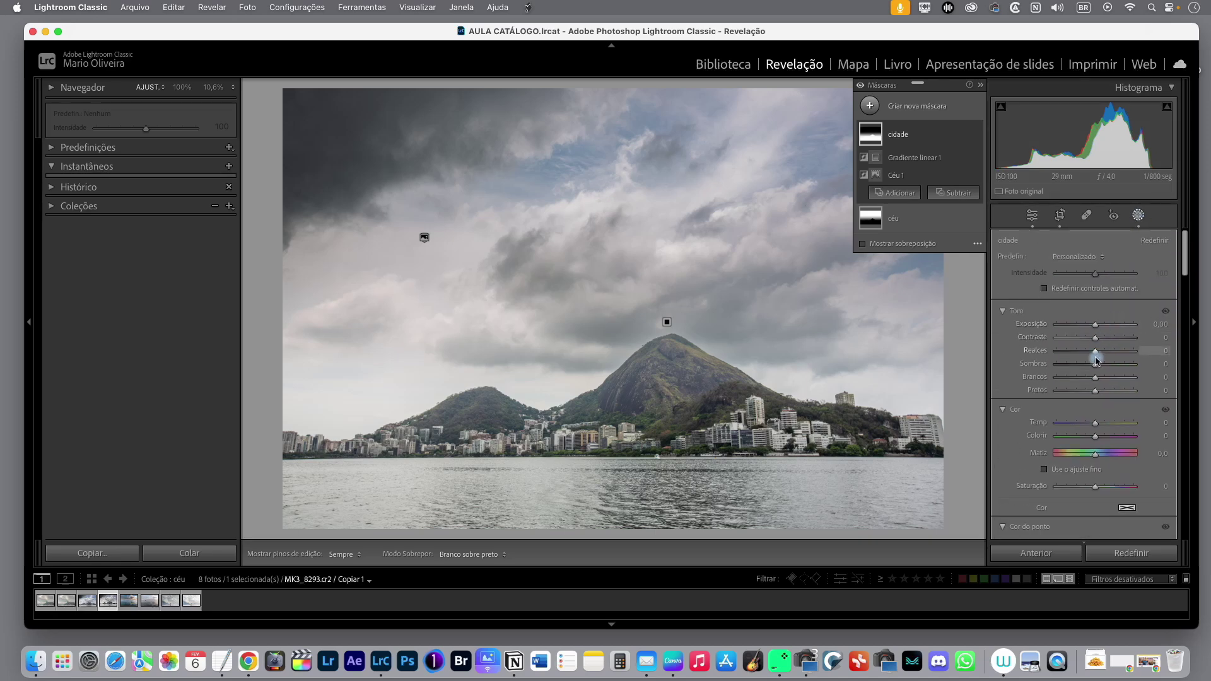
drag(1096, 369, 1106, 370)
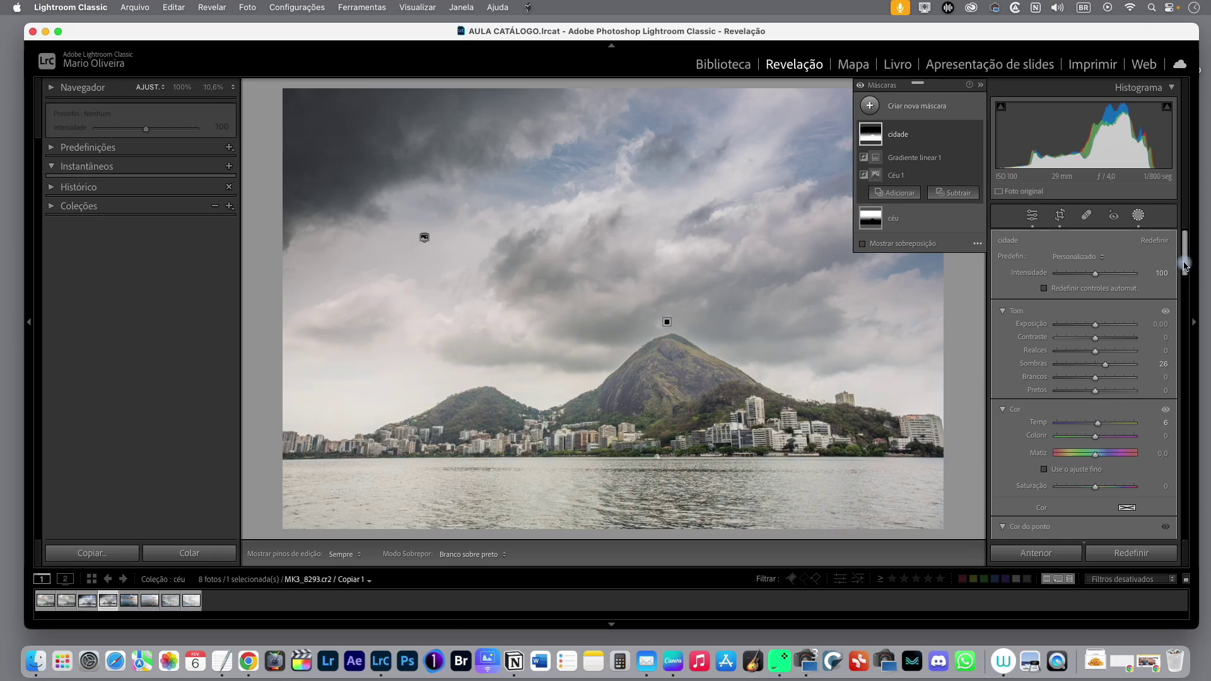
Step: Set the cidade mask's clarity to 27 and sharpness to 40
drag(1101, 345, 1103, 345)
scroll(1101, 346, down, 5)
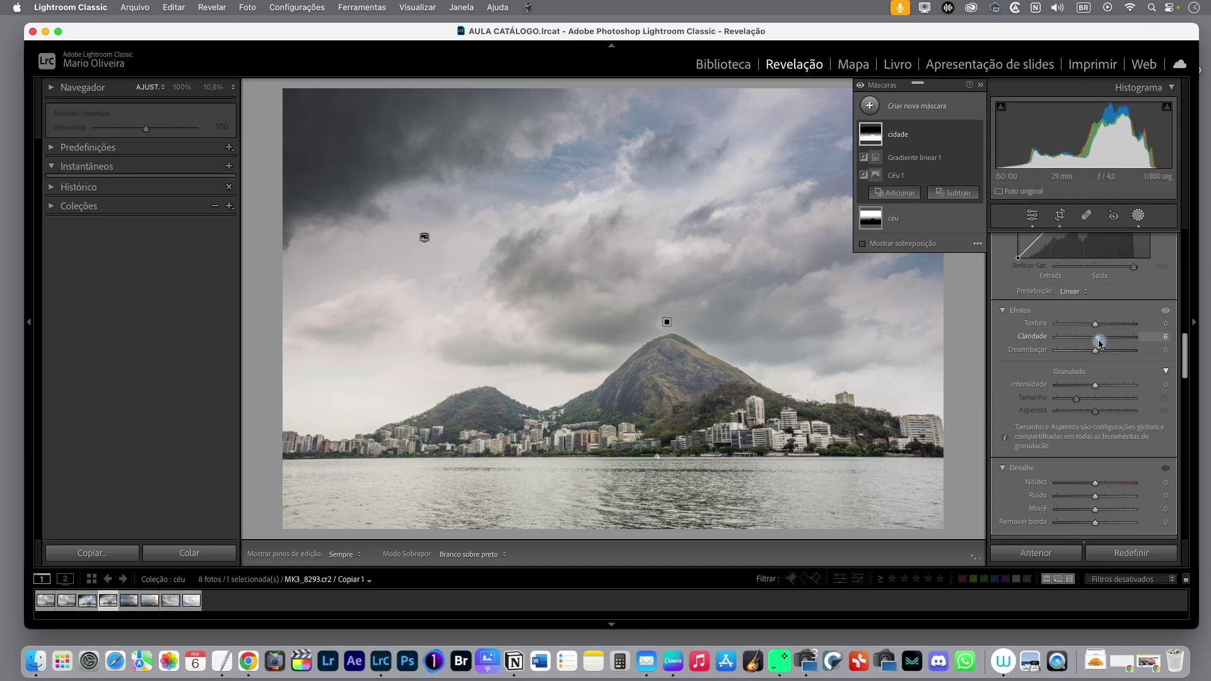
drag(1104, 343, 1107, 344)
drag(1096, 483, 1104, 488)
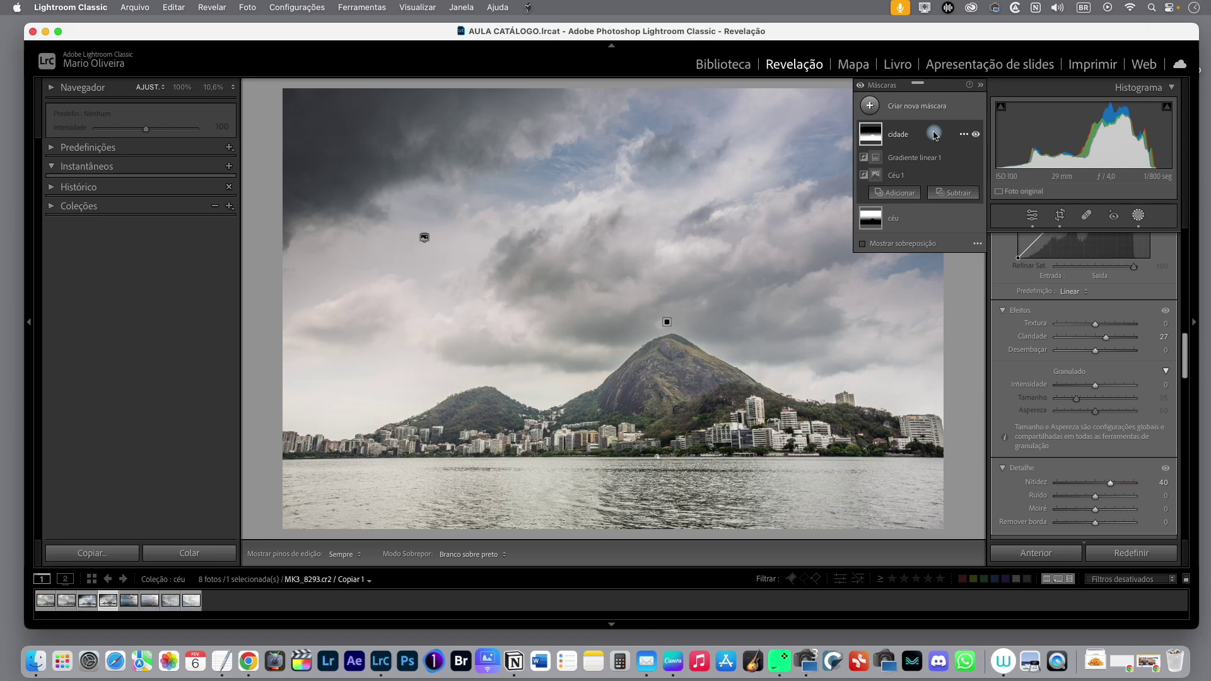
Step: Create a luminance range mask by sampling the bright sky just above the small hill
click(870, 107)
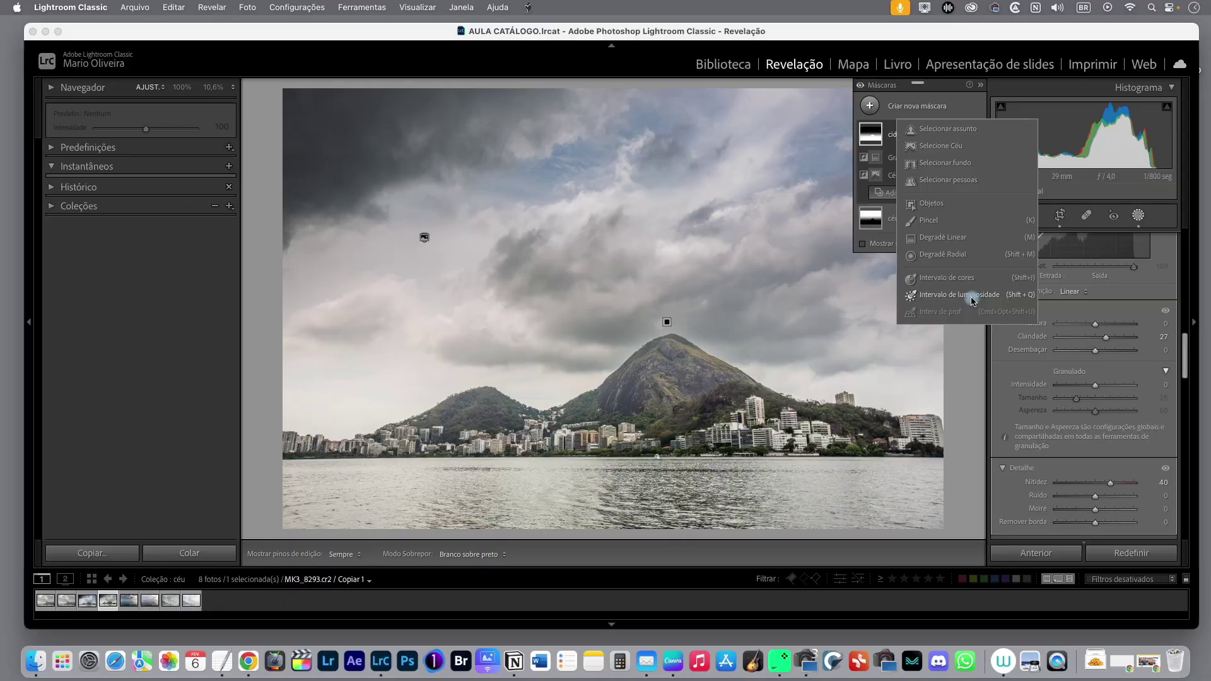
click(972, 300)
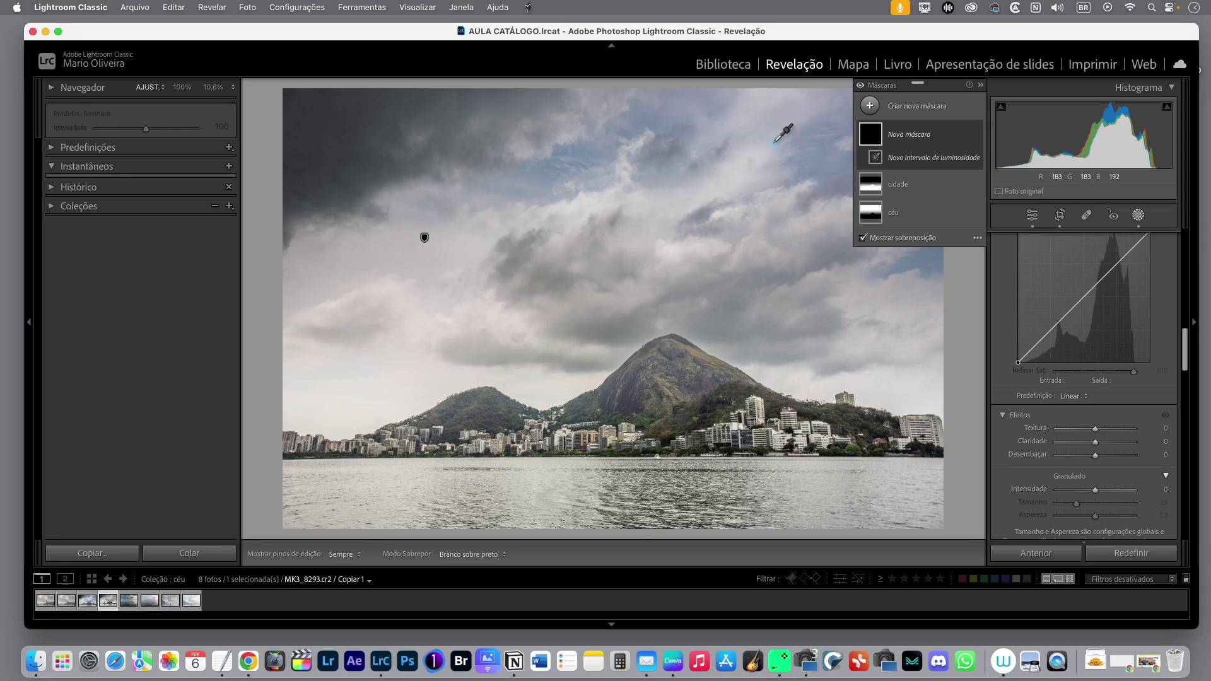
click(396, 379)
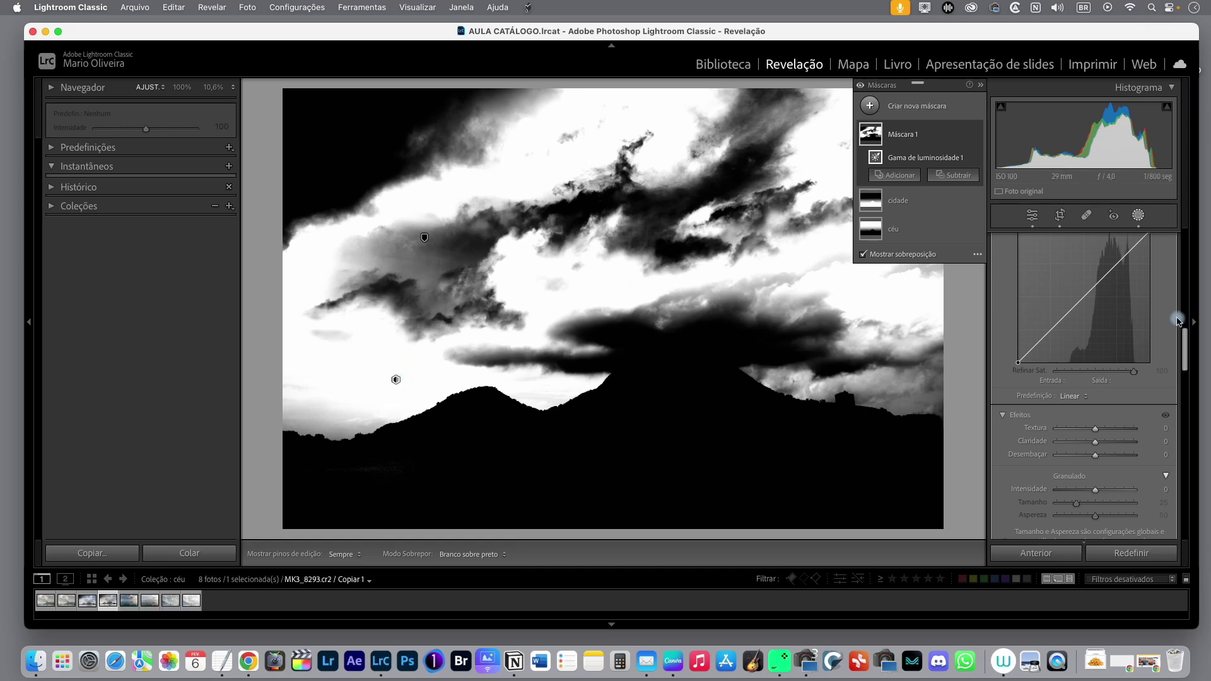
Step: Resample the bright clouds in the upper-right sky and narrow the luminance range to 49/70 and 80/99
drag(1186, 343, 1189, 242)
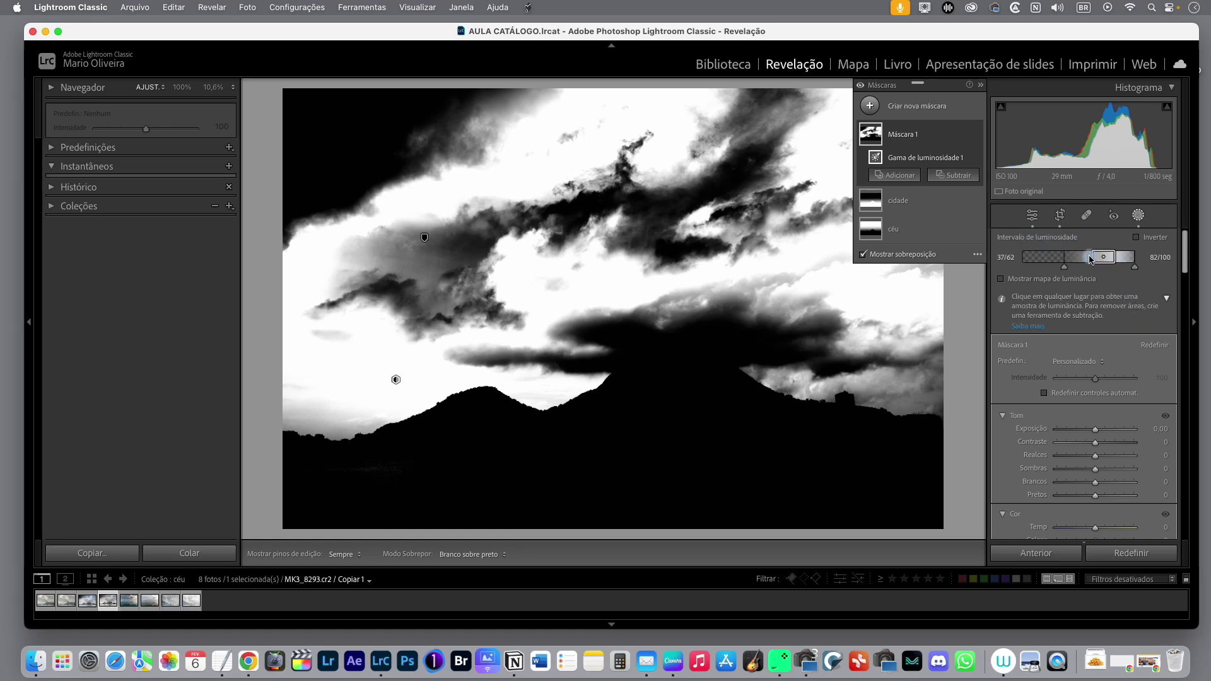
drag(1088, 259, 1095, 269)
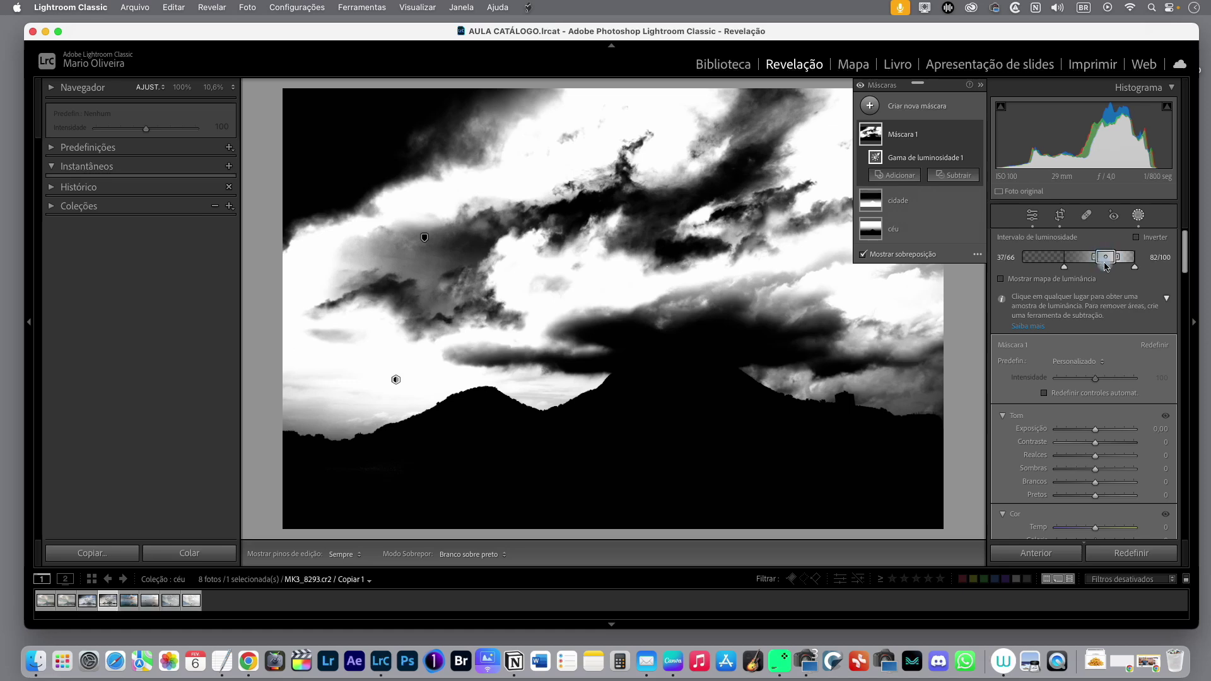
drag(1116, 261, 1104, 259)
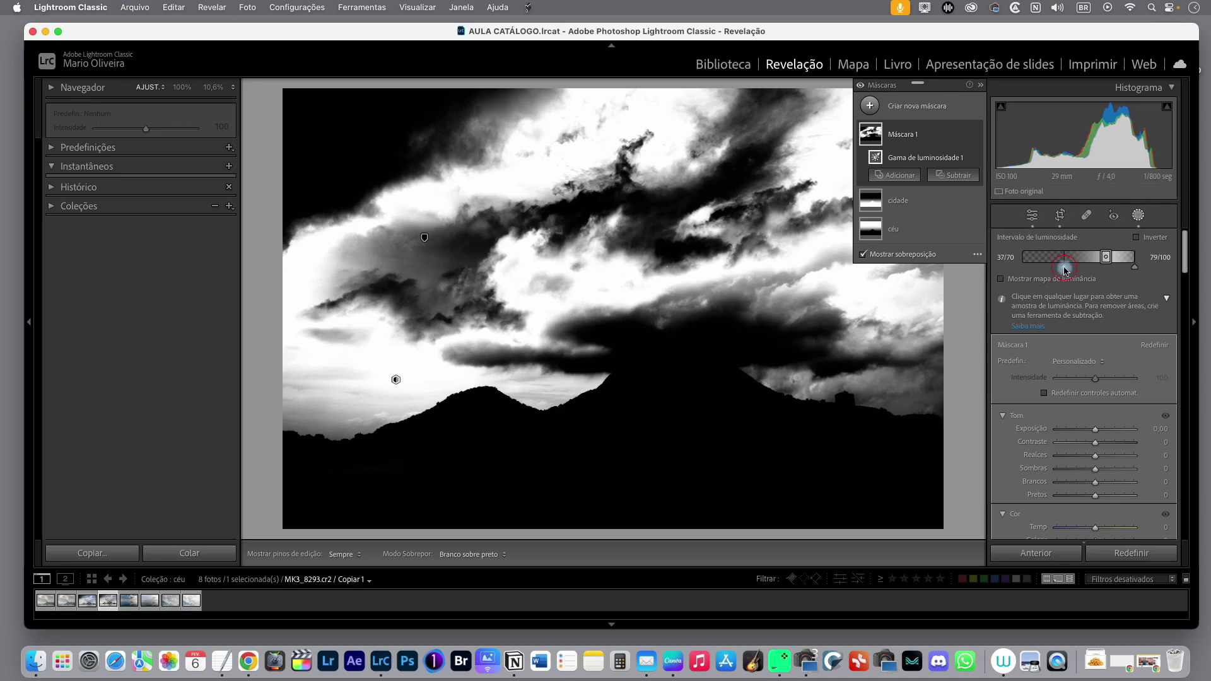
drag(1065, 270, 1083, 271)
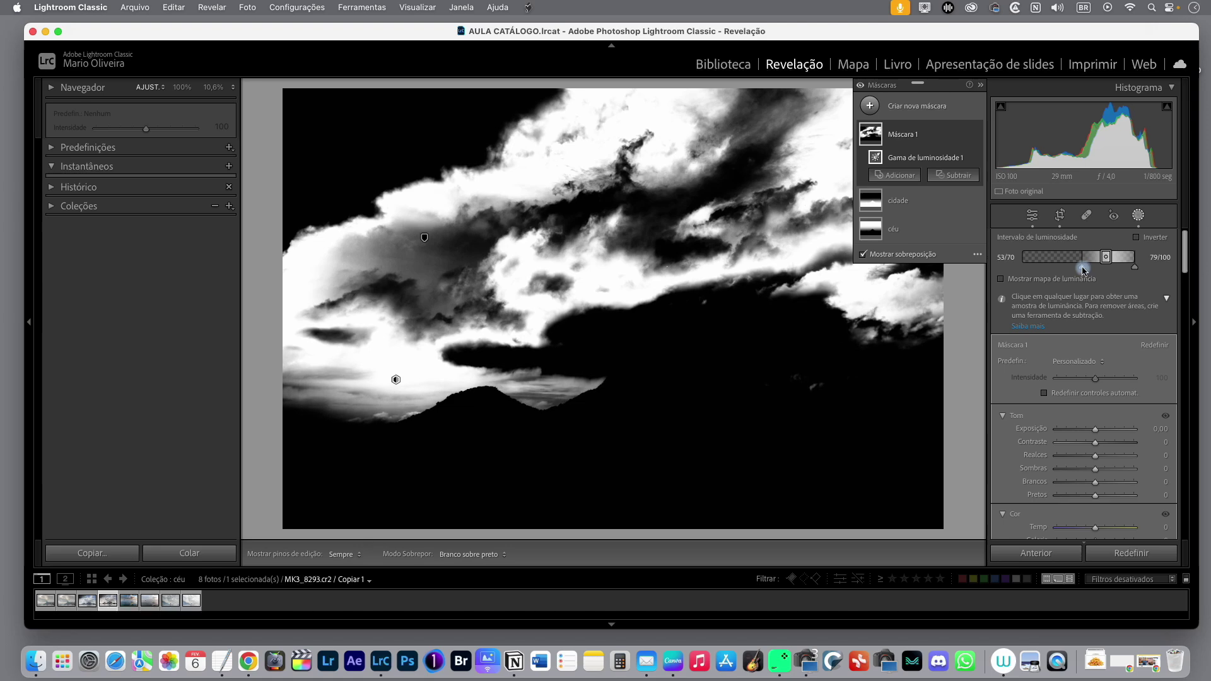
drag(1134, 267, 1133, 267)
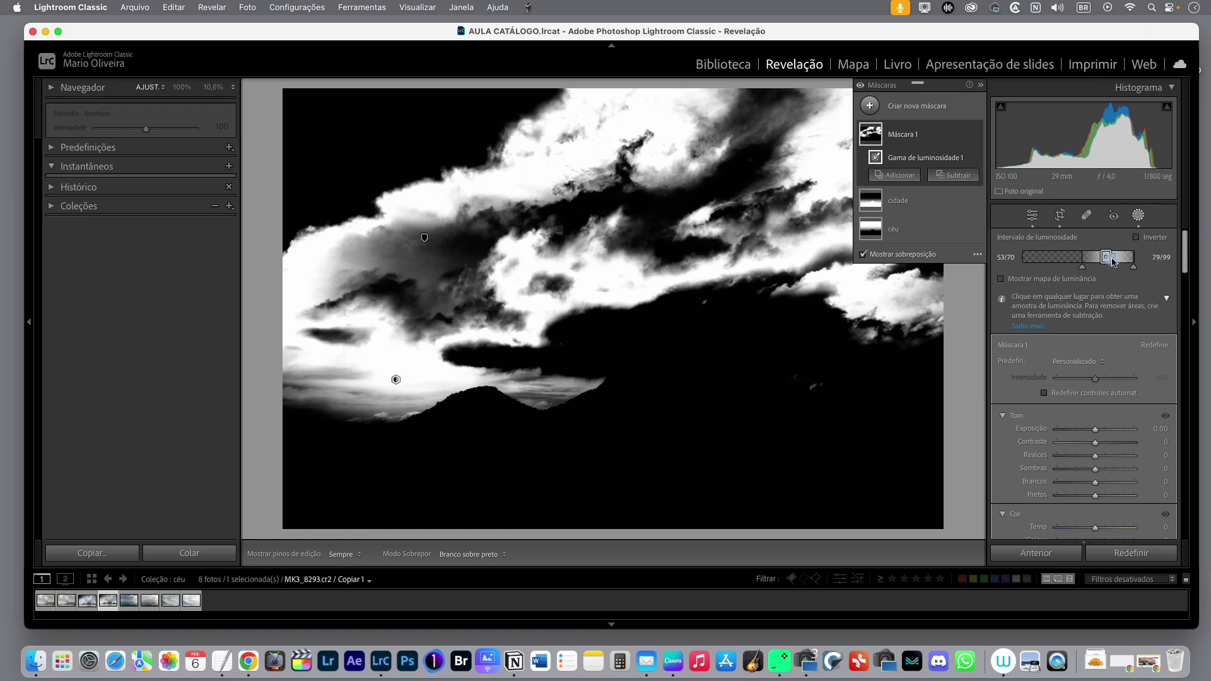
mouse_move(1084, 271)
mouse_down()
mouse_move(1072, 269)
mouse_move(1101, 262)
mouse_up()
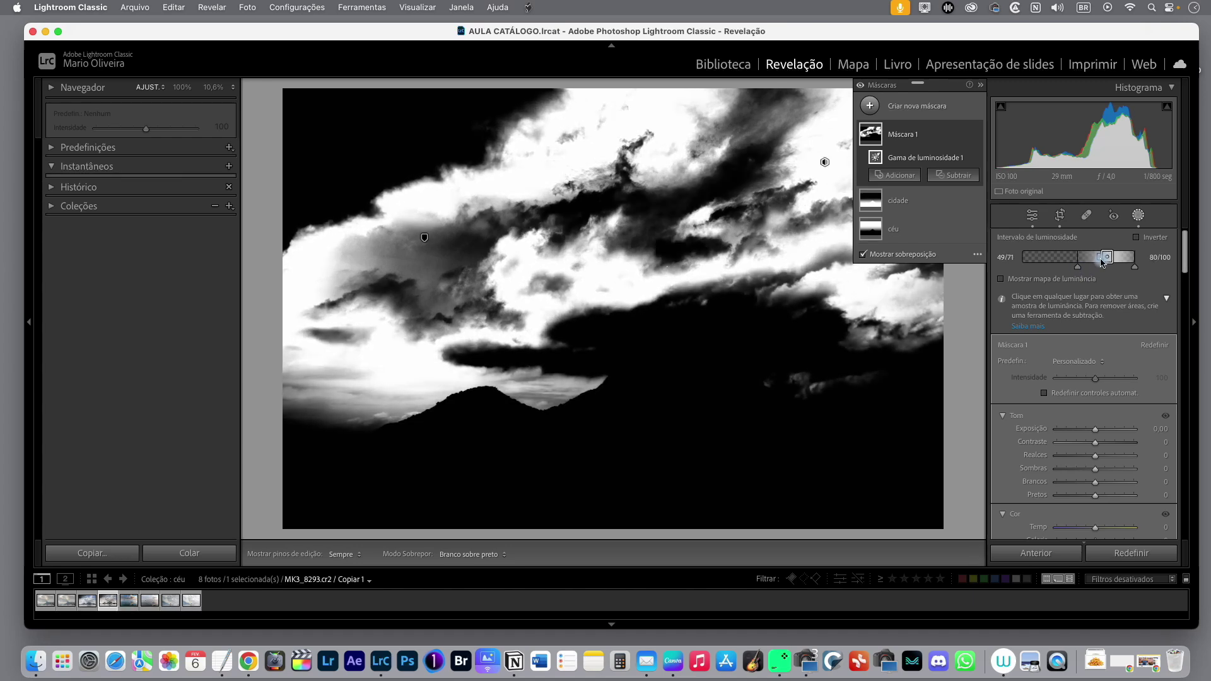
drag(1133, 267, 1133, 268)
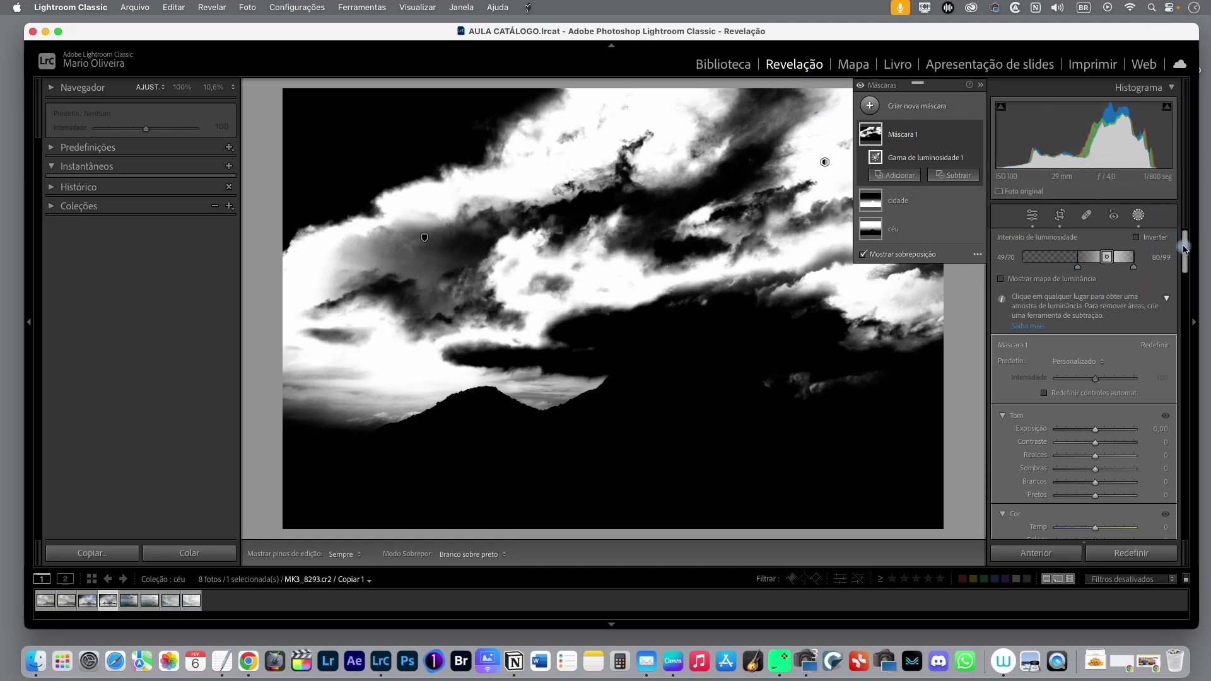
Step: Apply a soft blue colour tint to the luminance mask and hide the mask overlay
drag(1184, 252, 1185, 272)
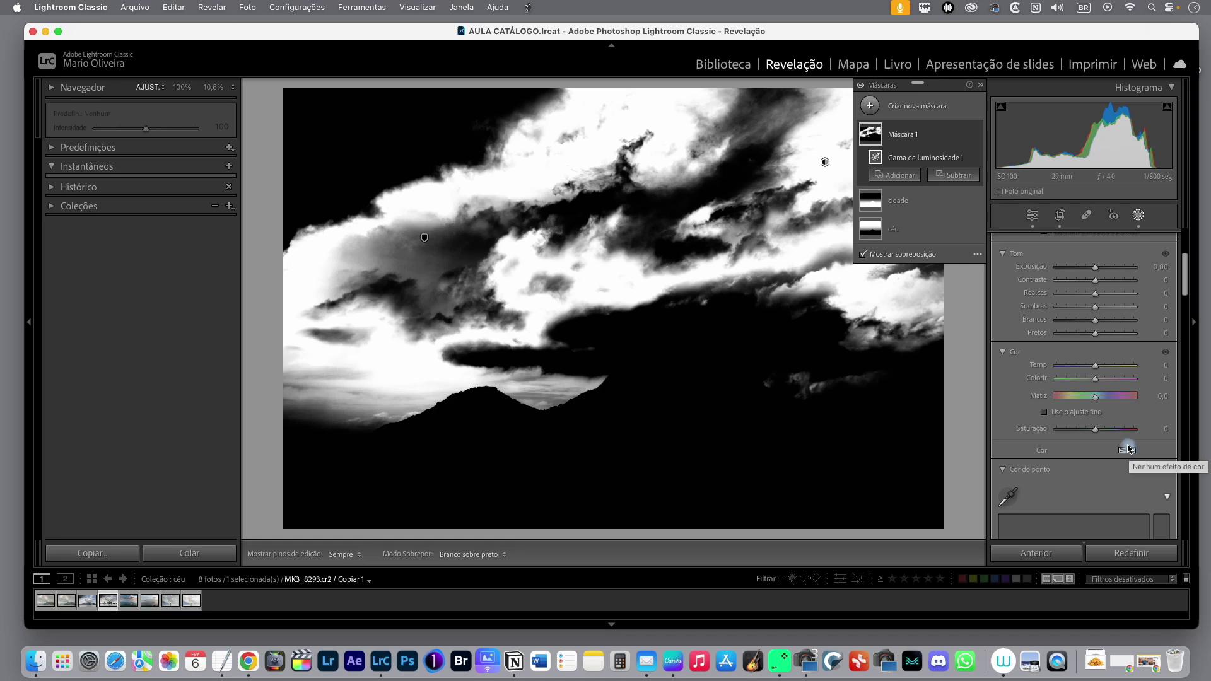
drag(1094, 366, 1096, 370)
key(o)
key(o)
click(1127, 451)
drag(1011, 478, 1008, 485)
click(859, 419)
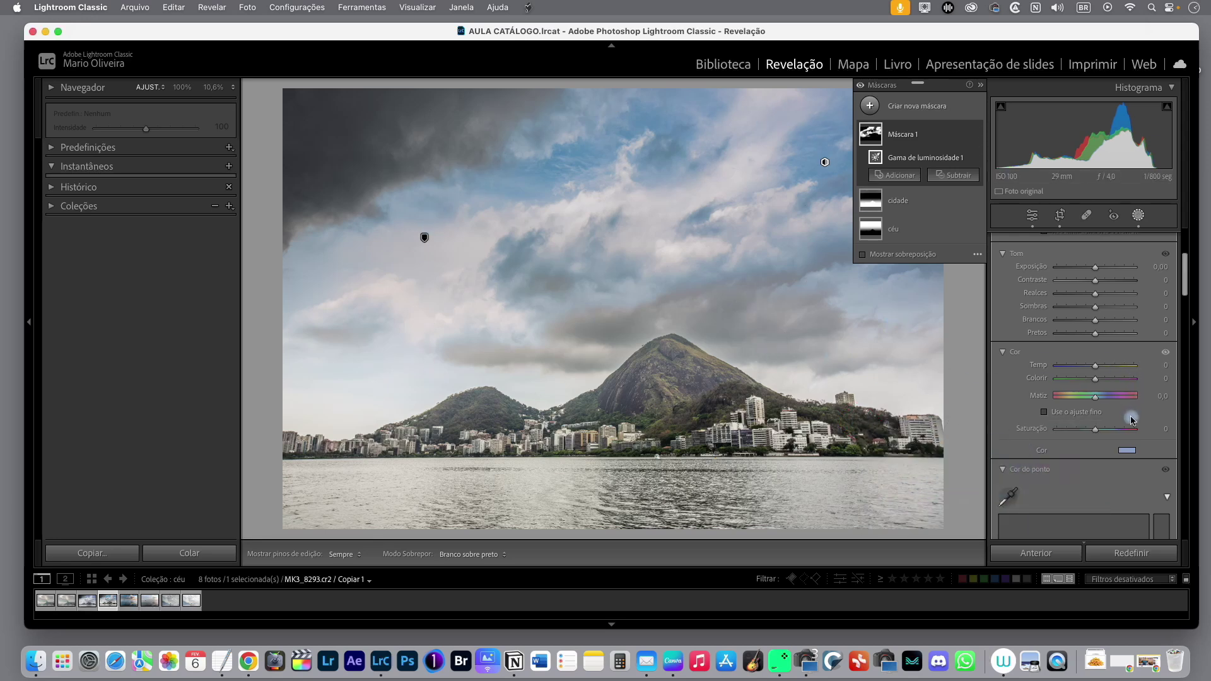
Step: Set the luminance mask's highlights to -47
scroll(1131, 419, down, 4)
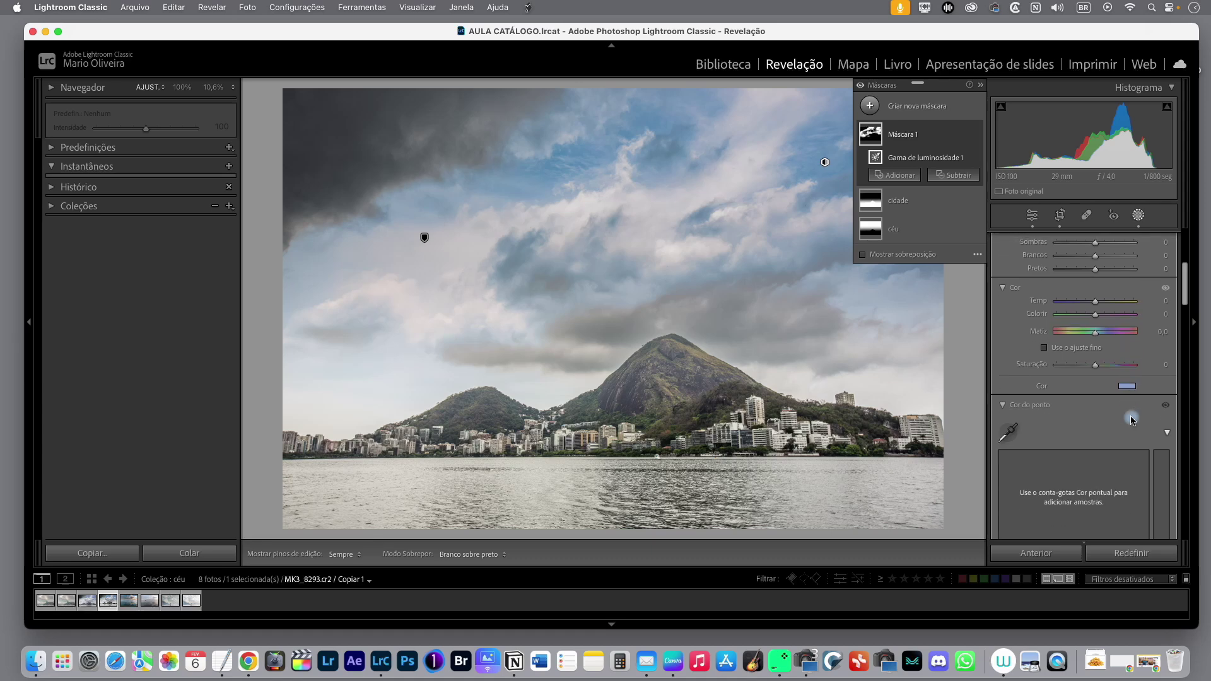
scroll(1131, 419, up, 4)
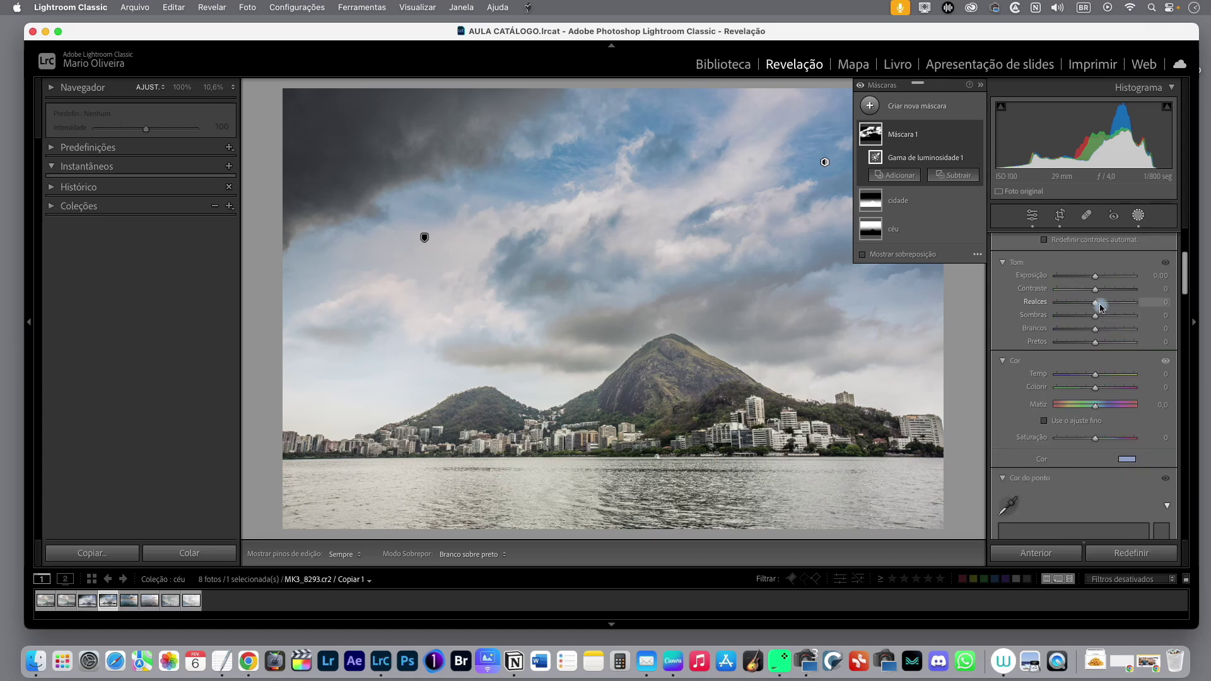
drag(1095, 308, 1071, 306)
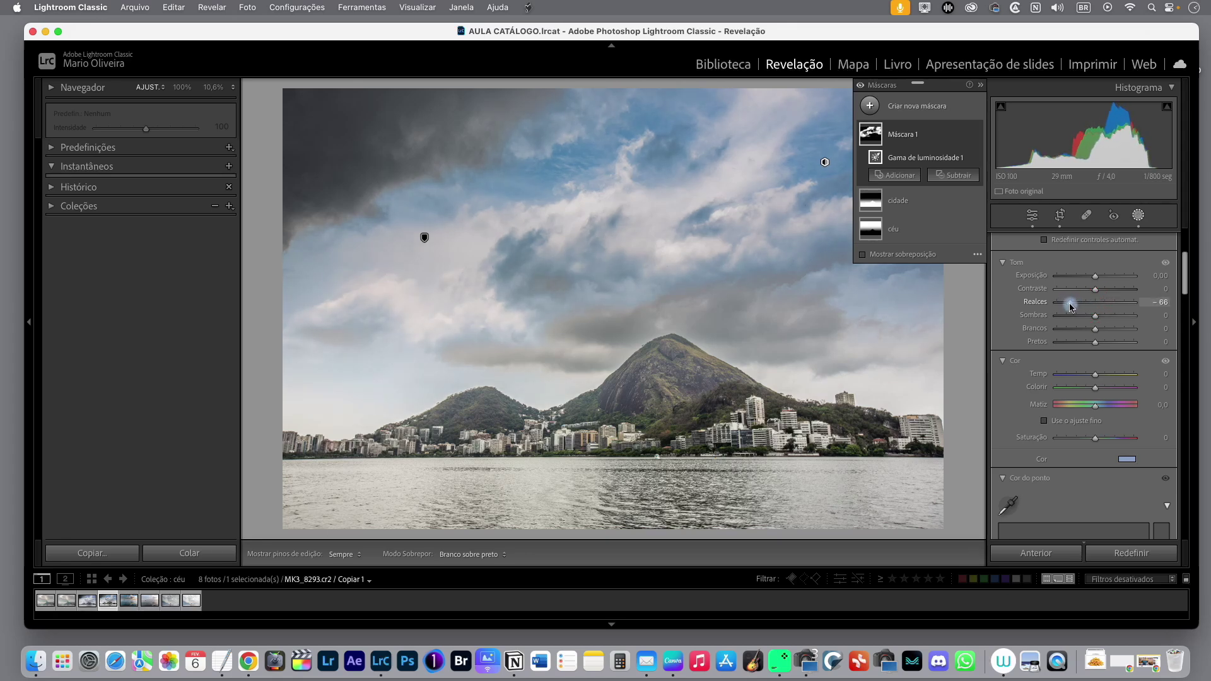
drag(1077, 309, 1077, 308)
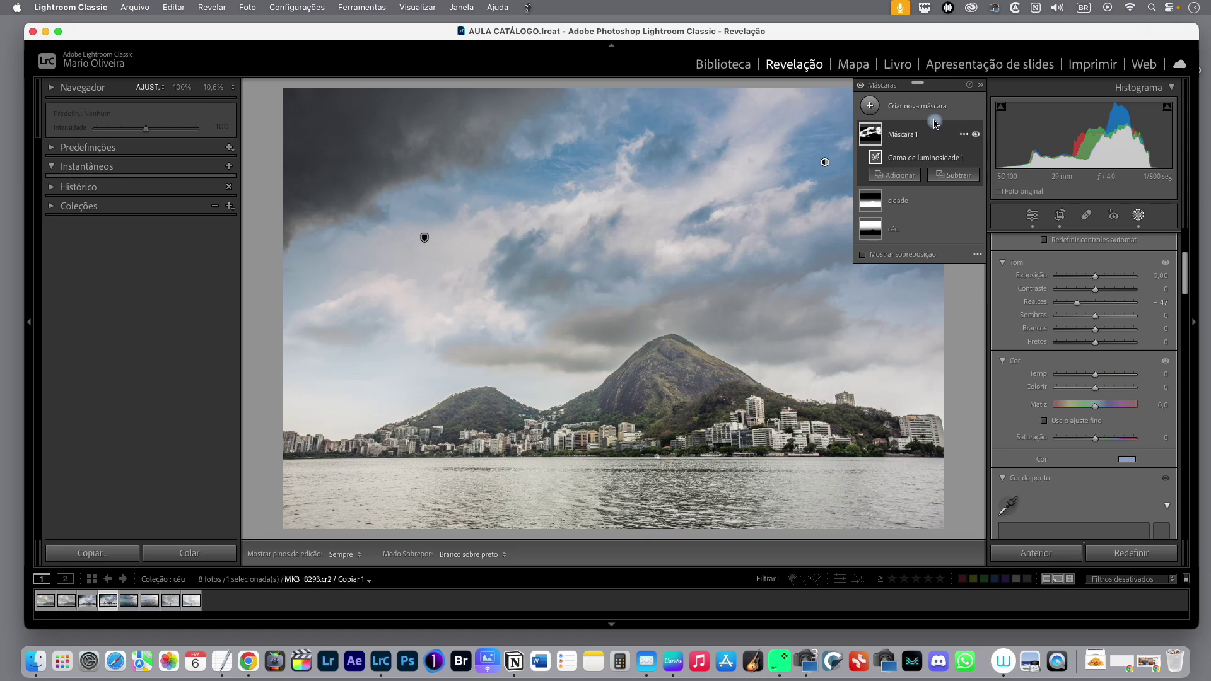
Step: Compare the photo with and without all masks, leaving the masks switched on
click(861, 88)
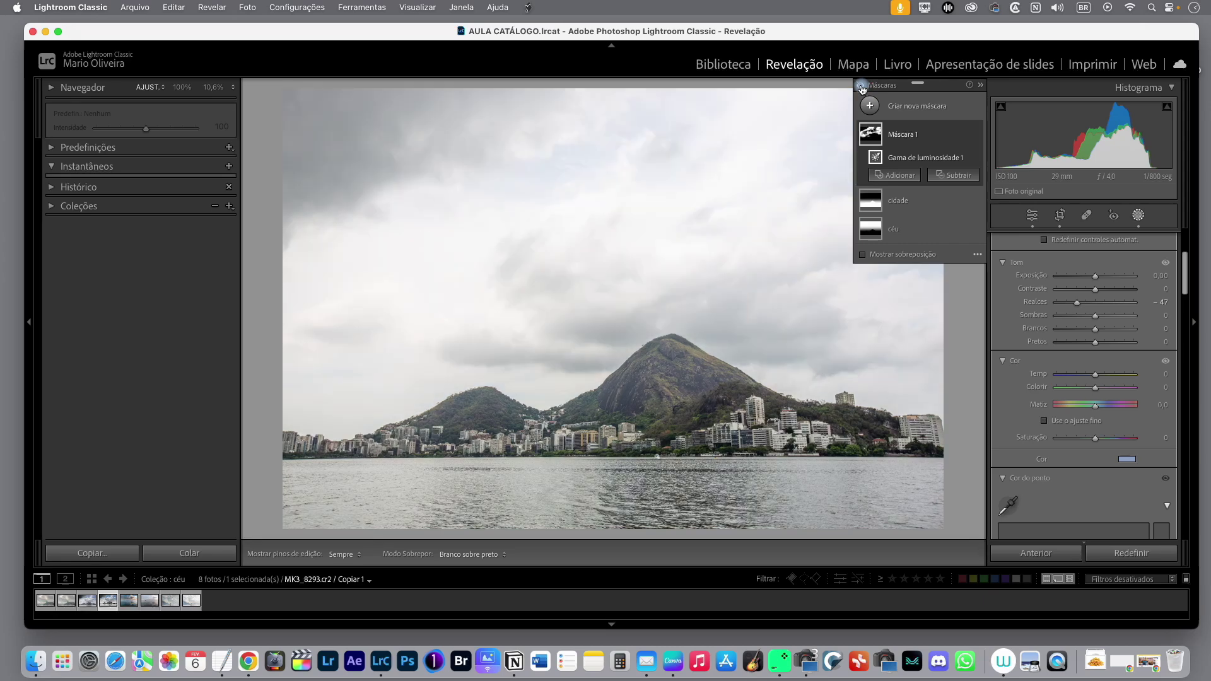
click(861, 88)
click(862, 88)
click(861, 88)
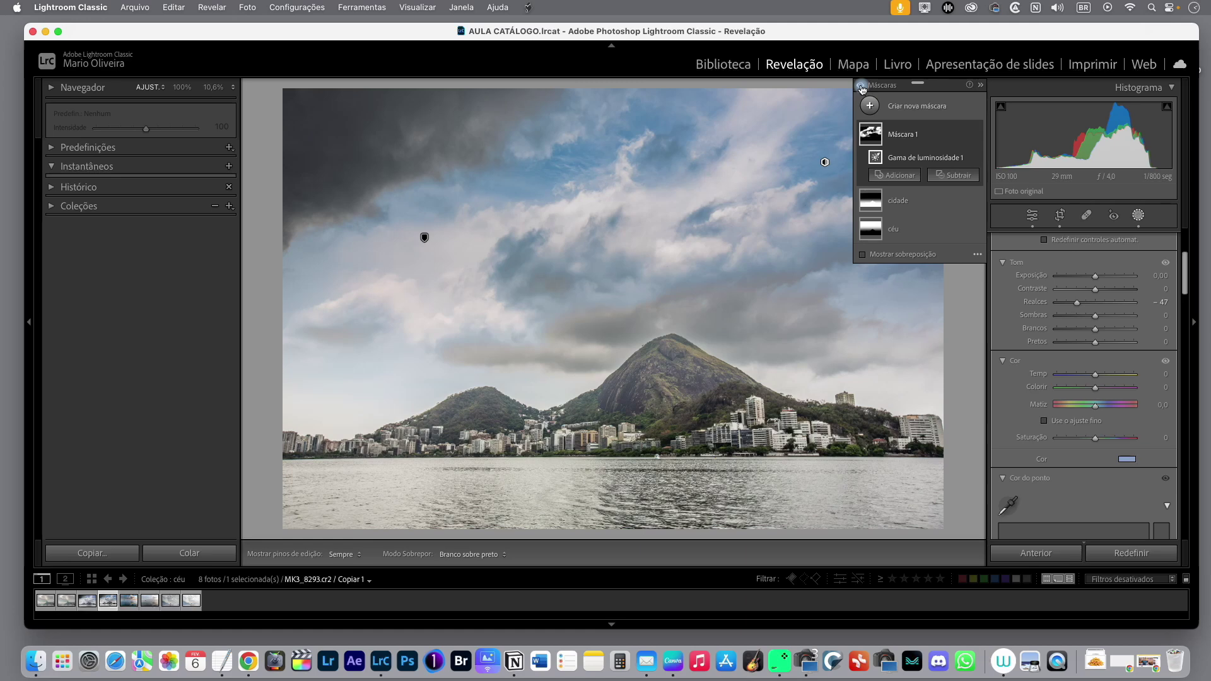
Step: Shape a gentle S-shaped tone curve with a shadow point at input 68, output 56 and a highlight point at input 198, output 202
click(1033, 217)
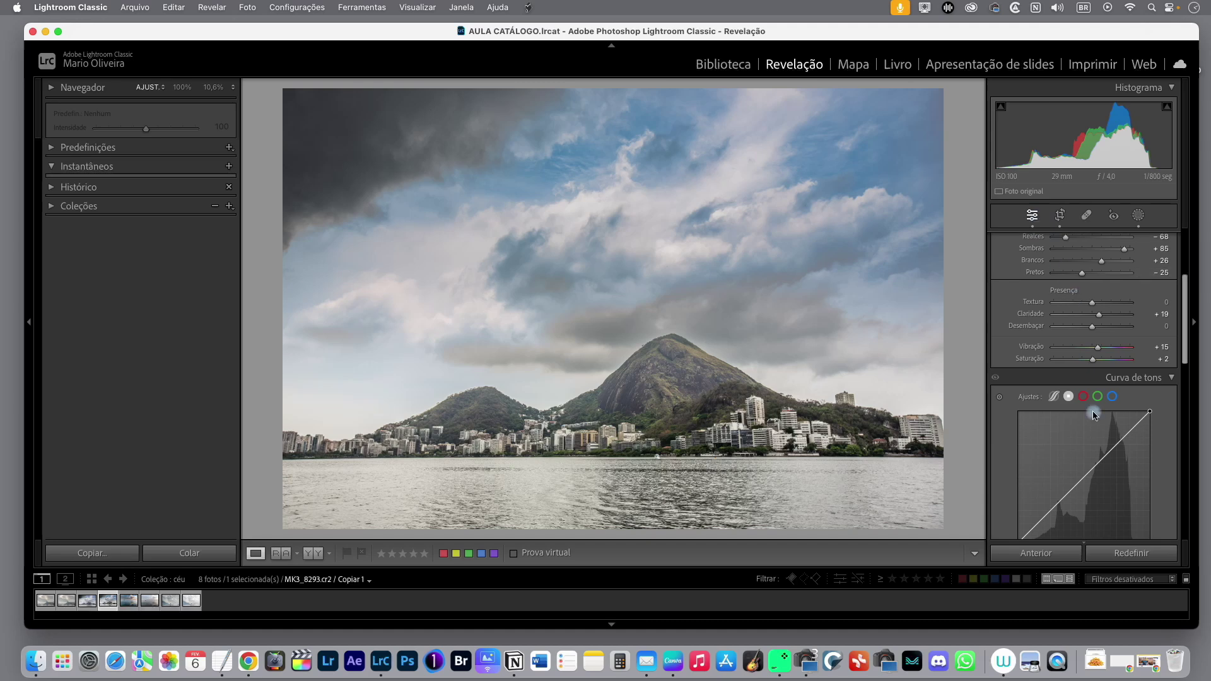
scroll(1117, 449, down, 1)
scroll(1118, 449, down, 1)
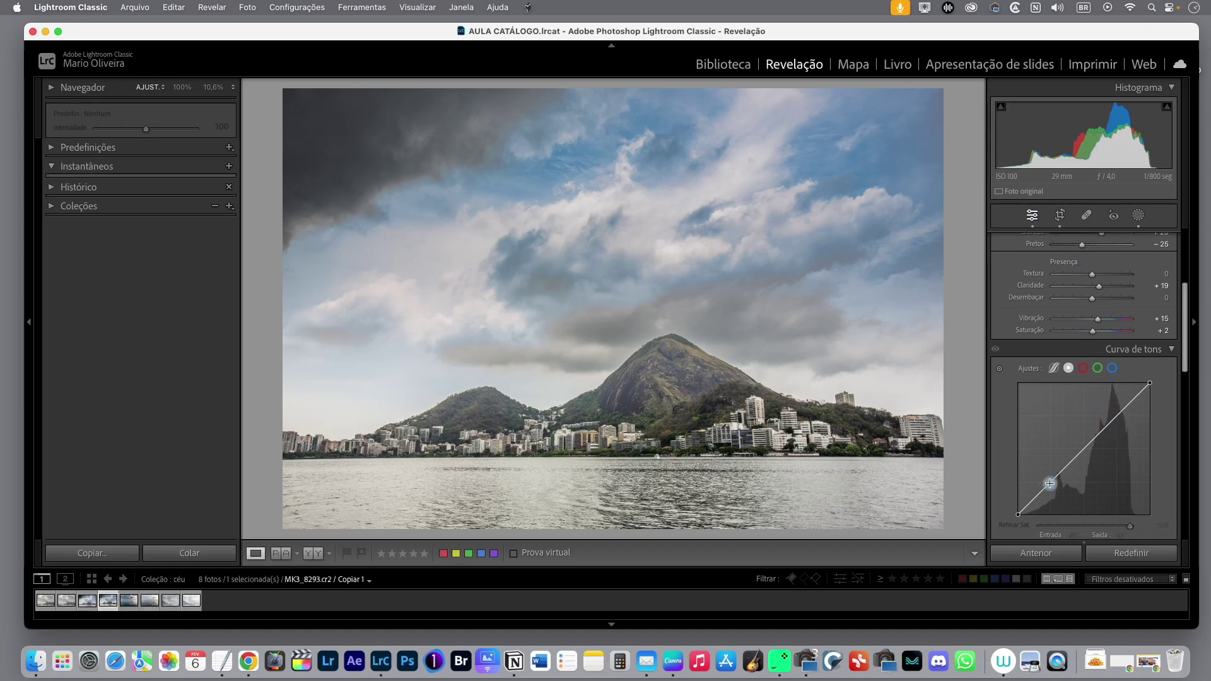
drag(1052, 481, 1052, 486)
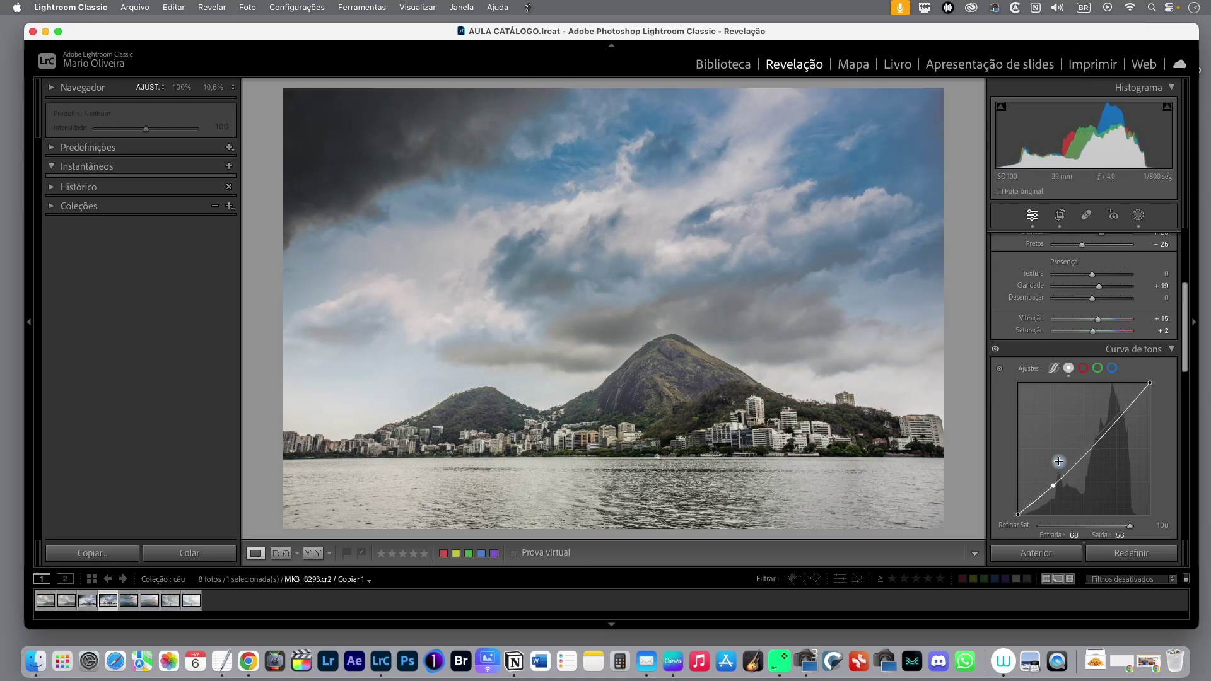
click(1123, 413)
drag(1122, 415, 1122, 412)
click(1121, 411)
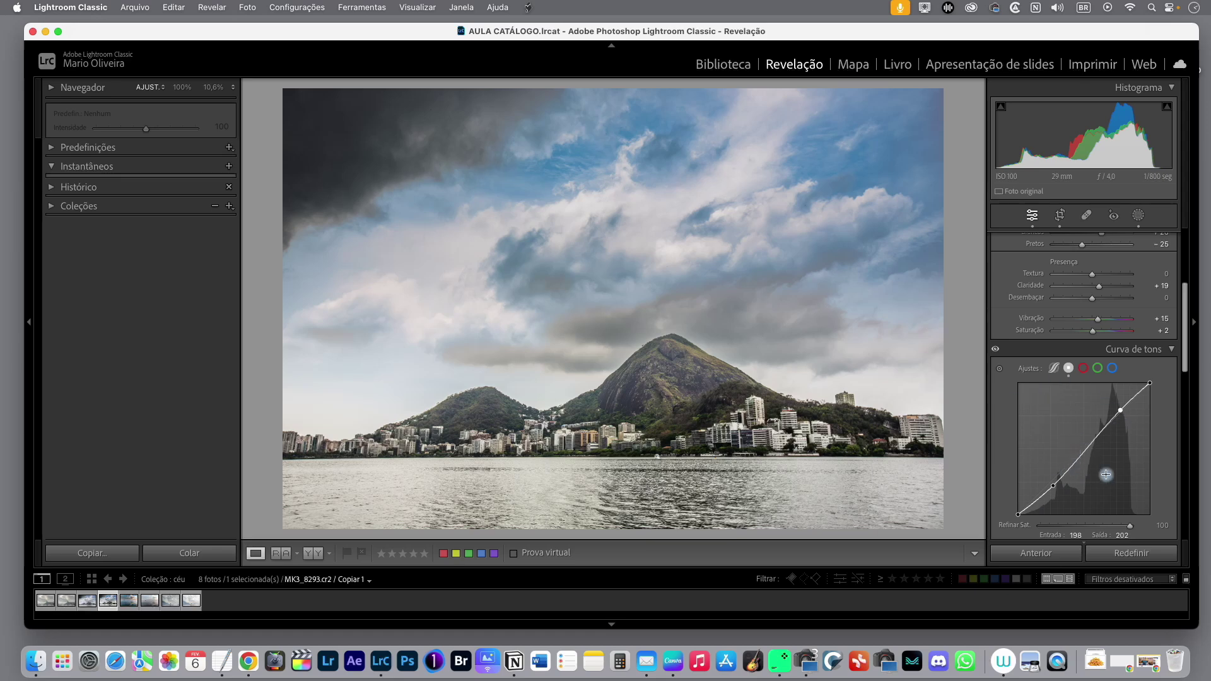
Step: Turn on chromatic aberration removal and profile corrections in the lens corrections
scroll(1105, 474, down, 1)
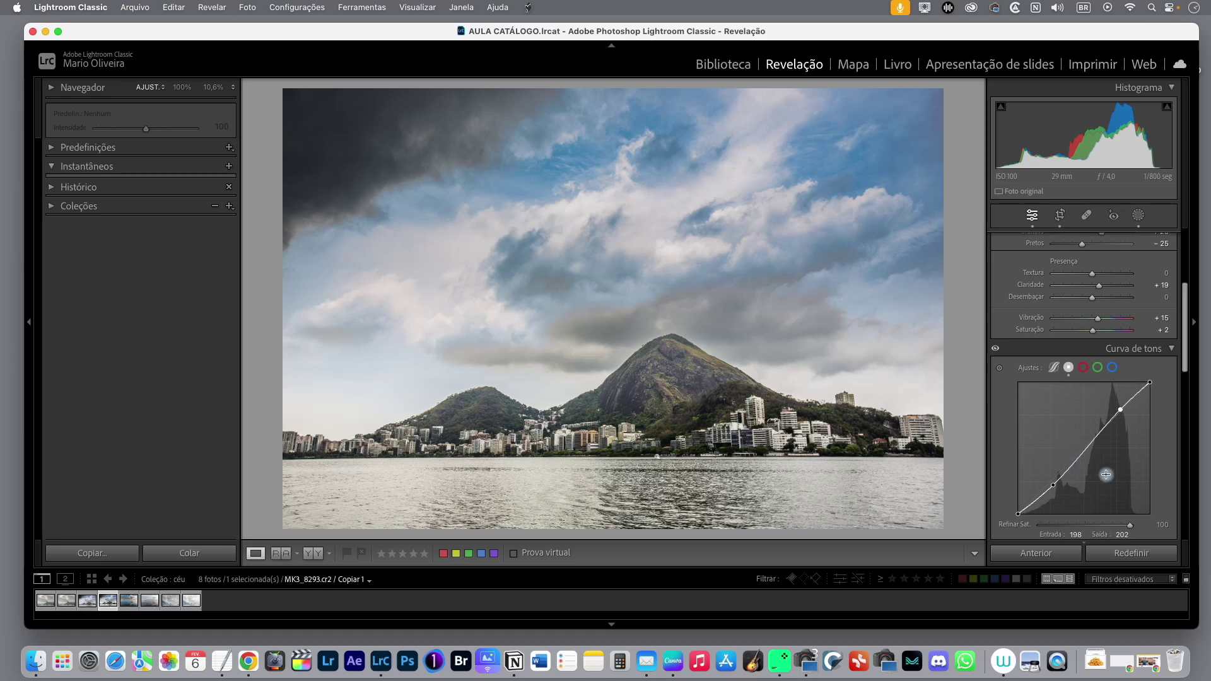
scroll(1105, 474, down, 15)
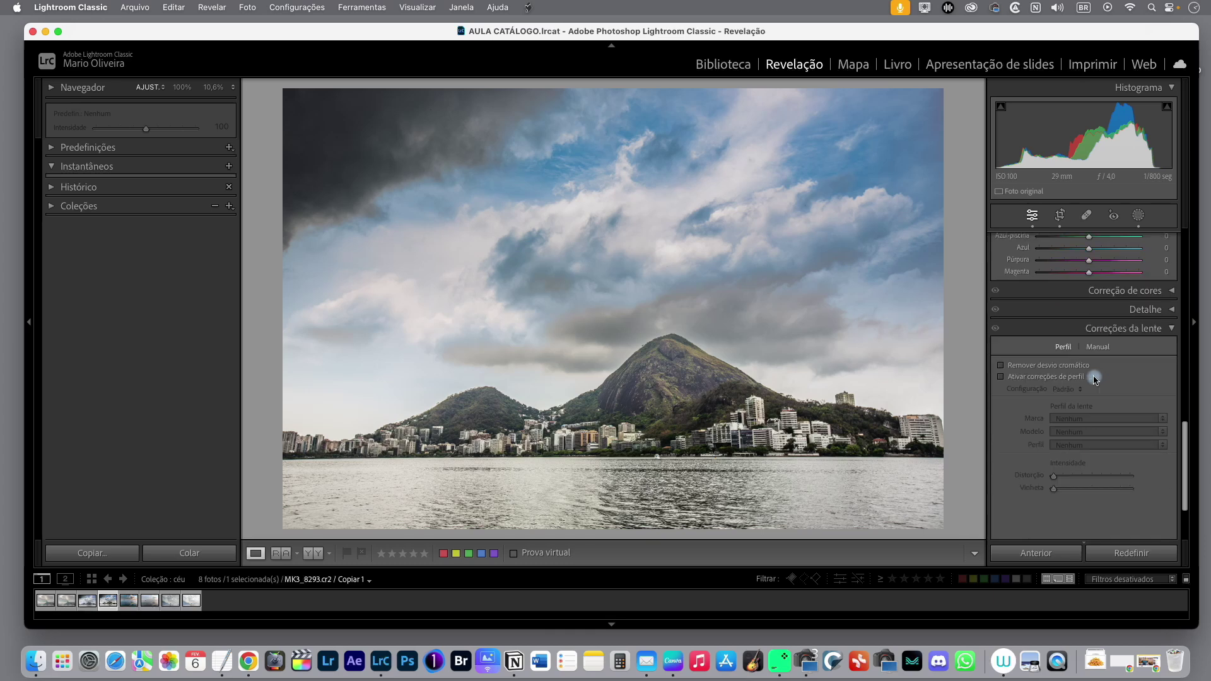
click(1002, 365)
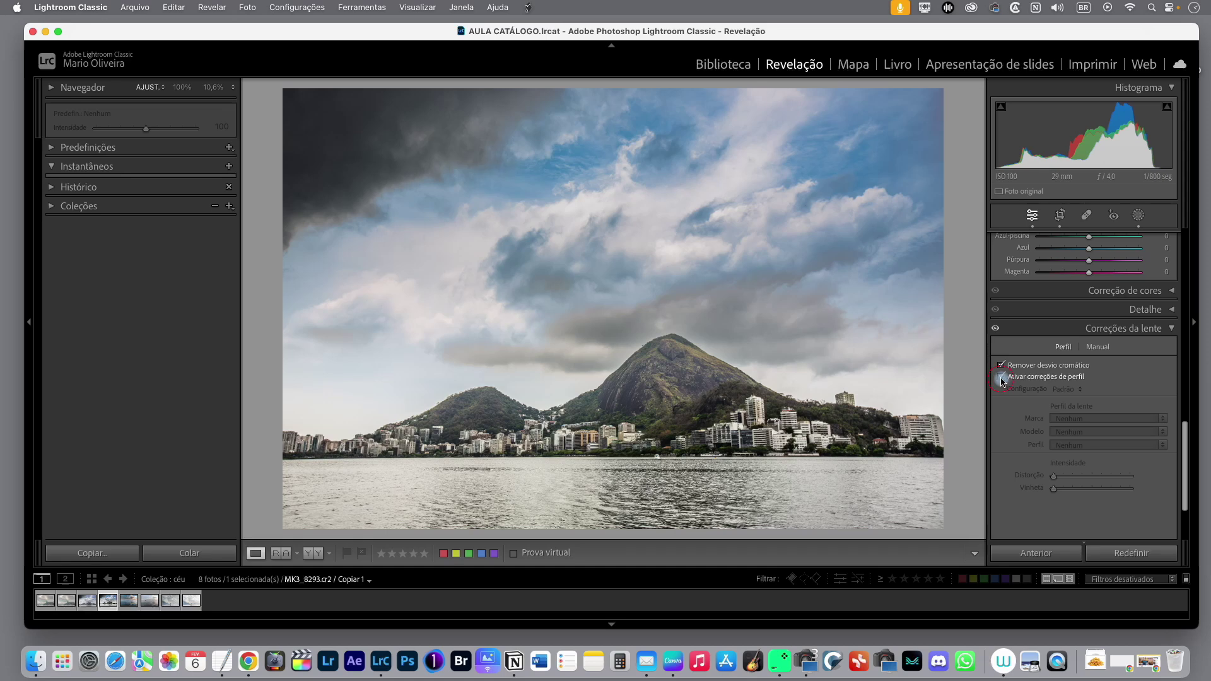
click(1002, 378)
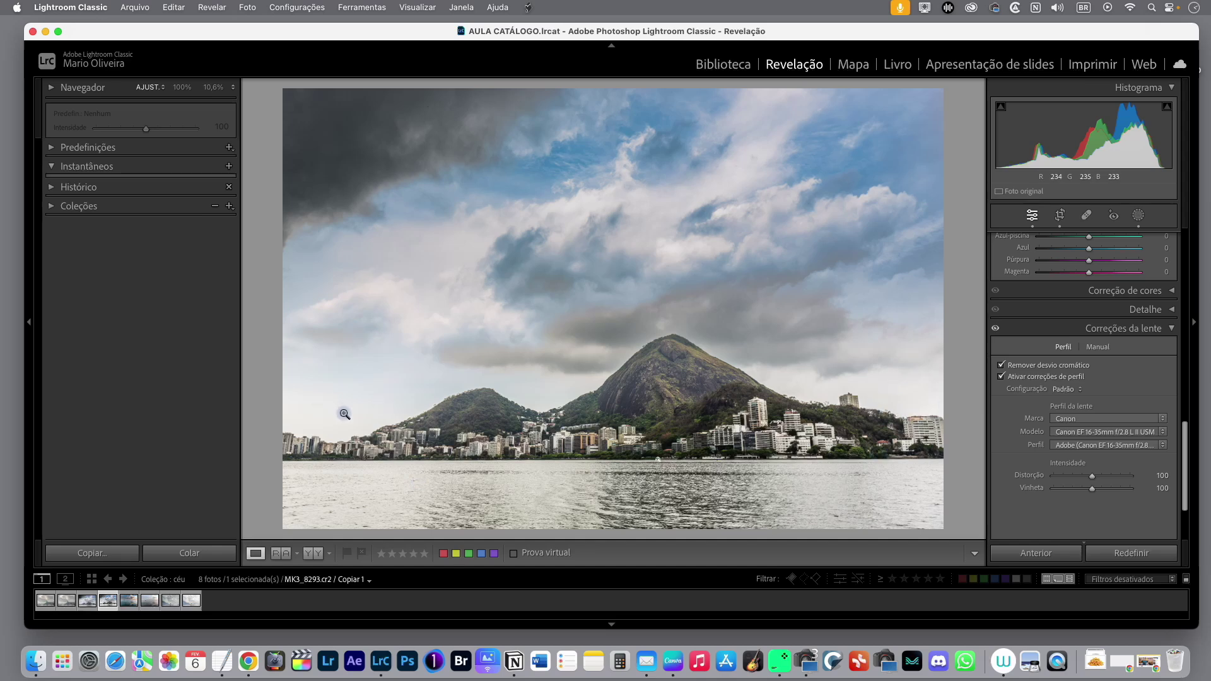
Step: Reset all develop settings to compare with the original photo, and undo the reset
scroll(1135, 430, down, 2)
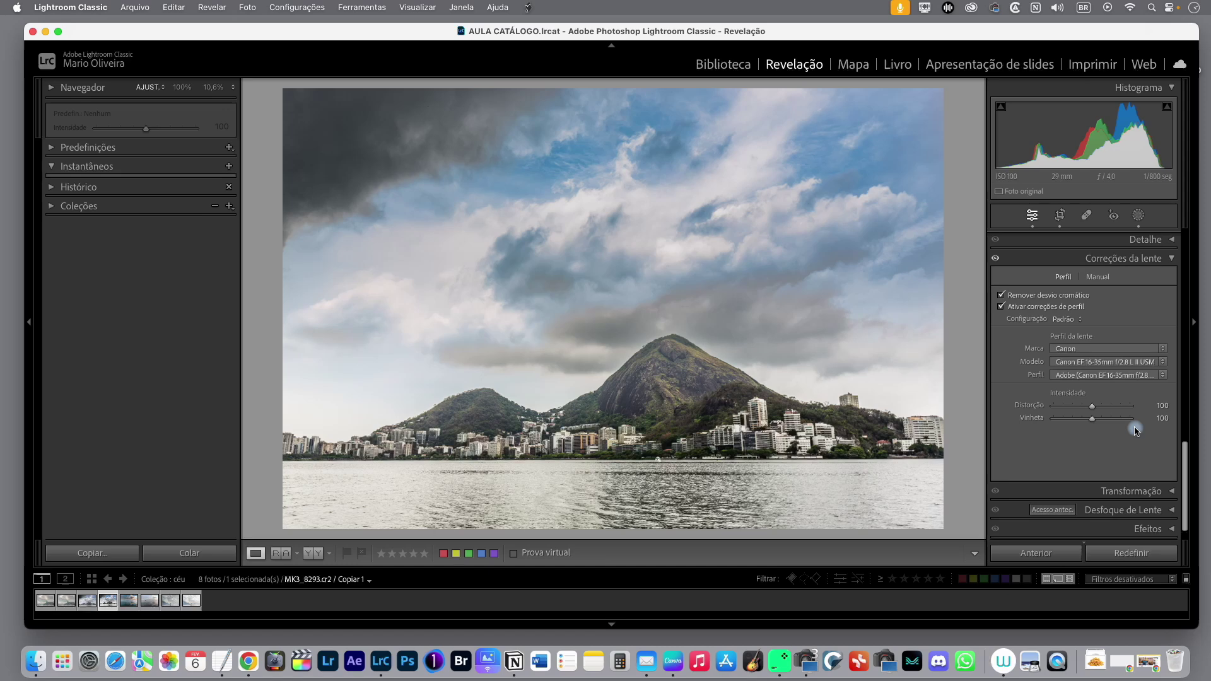
click(1154, 558)
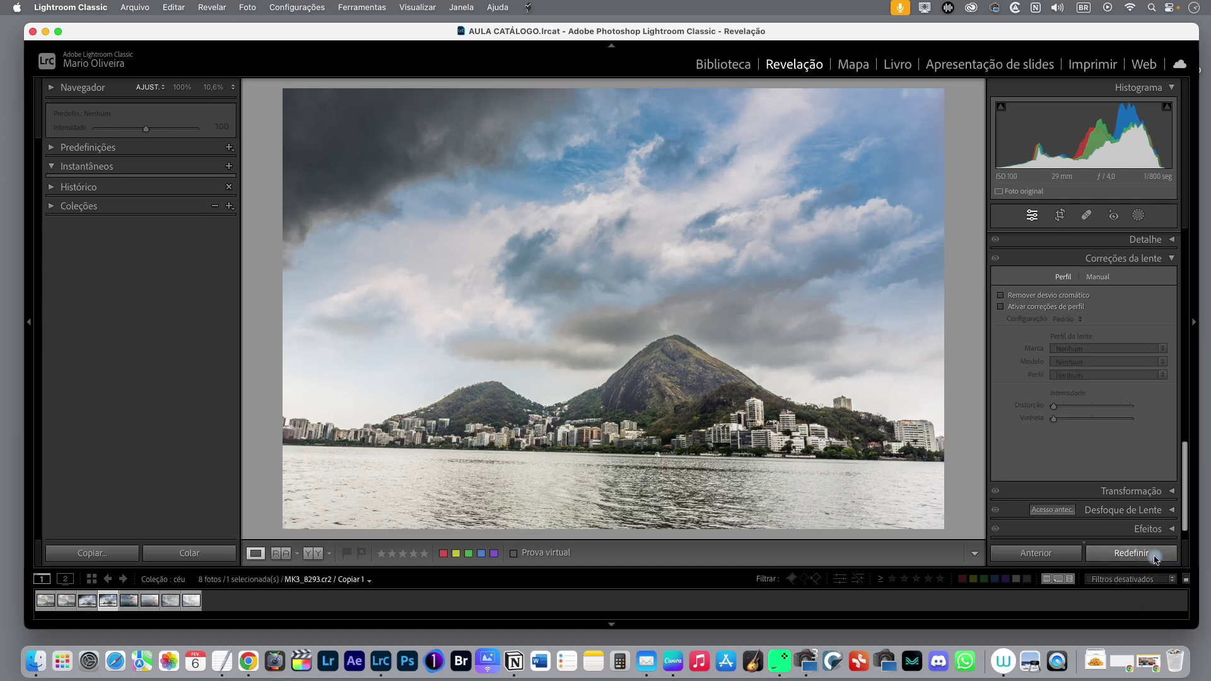
key(super+z)
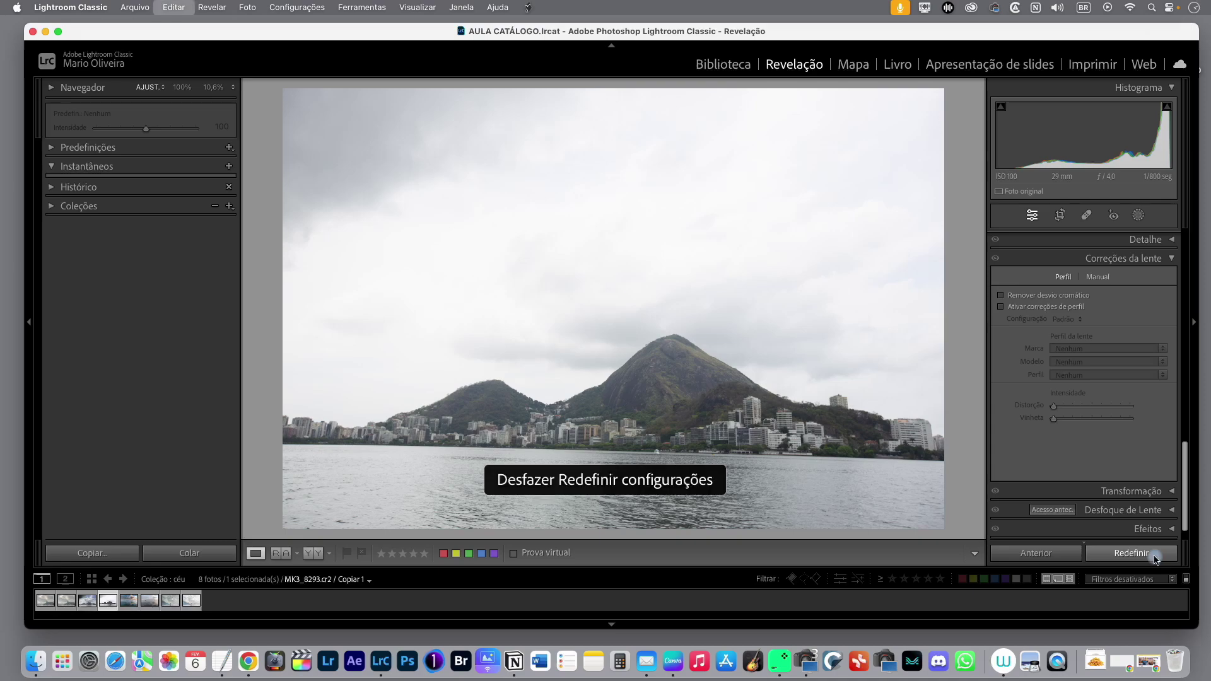